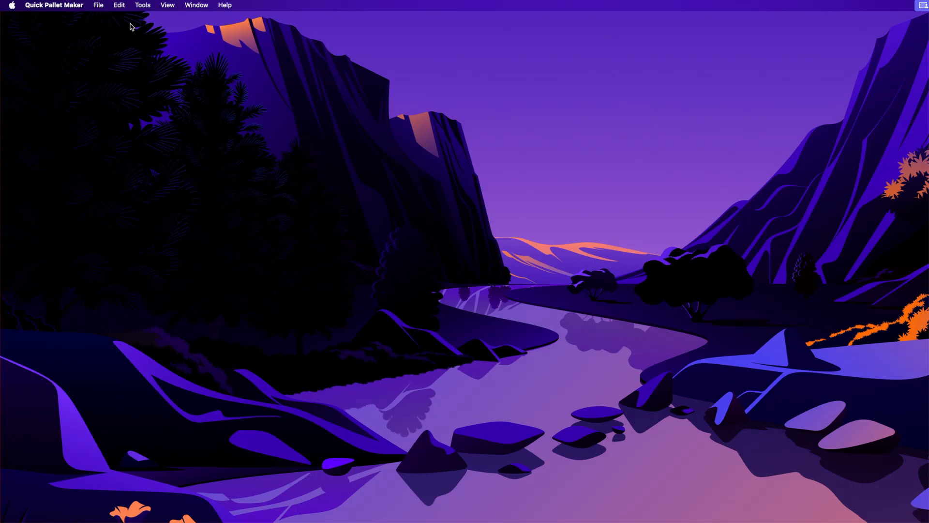
Step: Open the Standard Cases and Pallets window and scroll through the metric standard cases list
{"action": "left_click", "coordinate": [194, 5]}
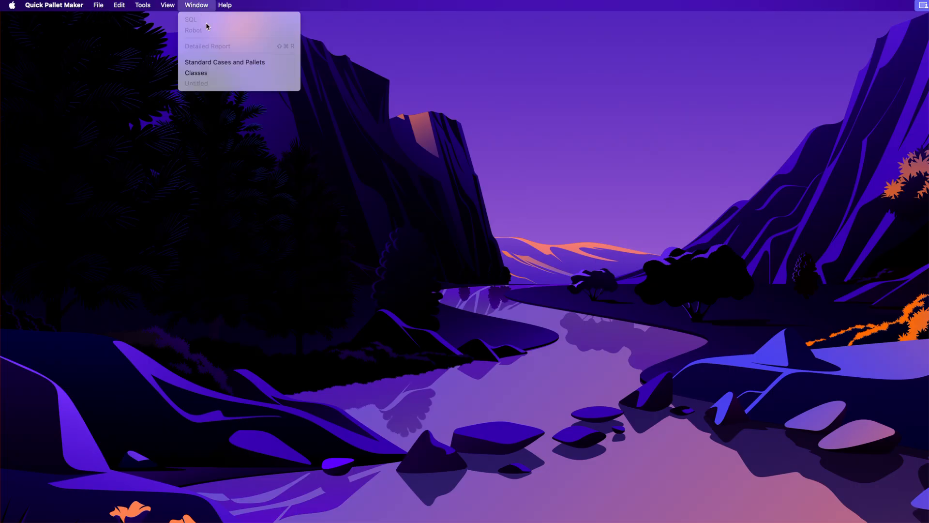
{"action": "left_click", "coordinate": [225, 62]}
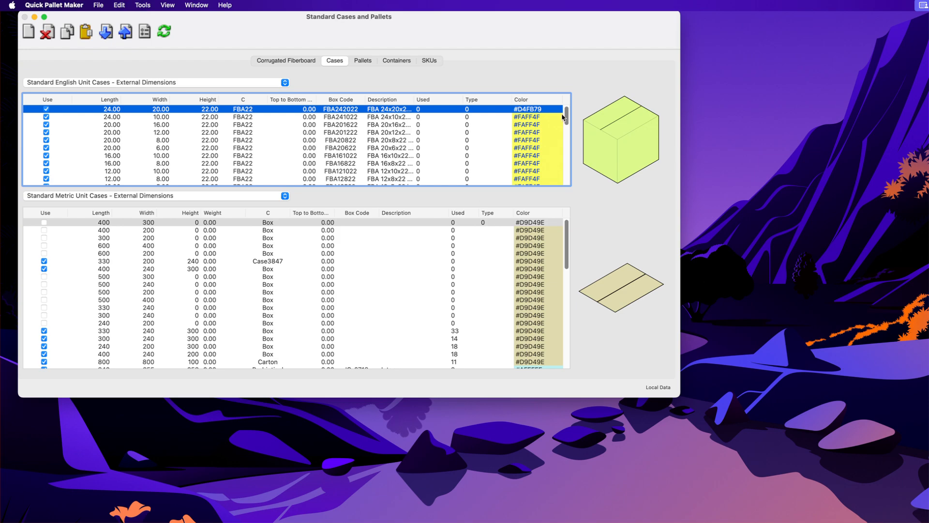
{"action": "left_click_drag", "start_coordinate": [510, 36], "coordinate": [522, 51]}
{"action": "left_click", "coordinate": [305, 165]}
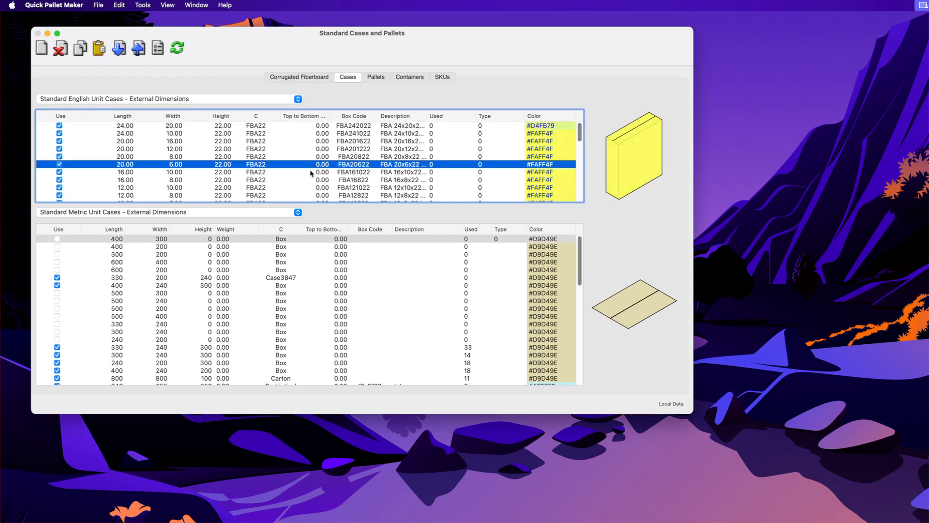
{"action": "left_click", "coordinate": [325, 285]}
{"action": "scroll", "coordinate": [327, 300], "scroll_direction": "down", "scroll_amount": 5}
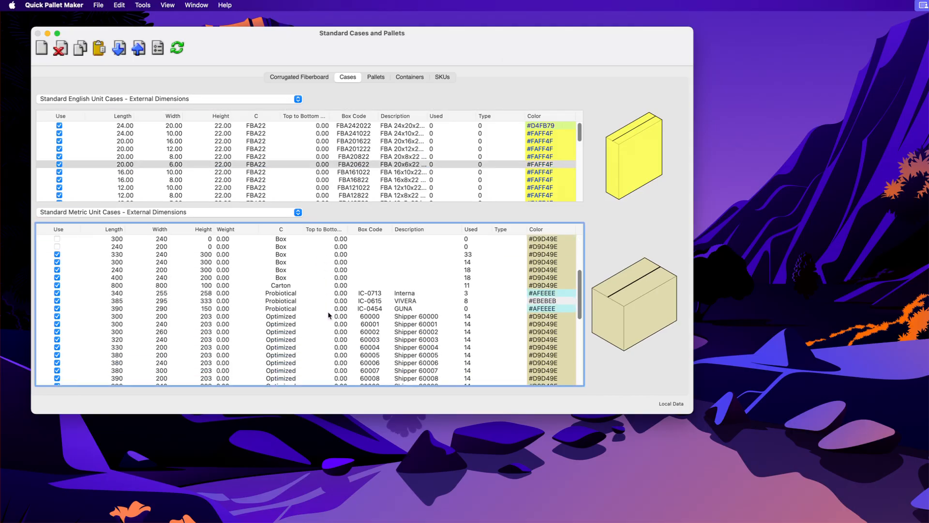
{"action": "scroll", "coordinate": [325, 337], "scroll_direction": "up", "scroll_amount": 2}
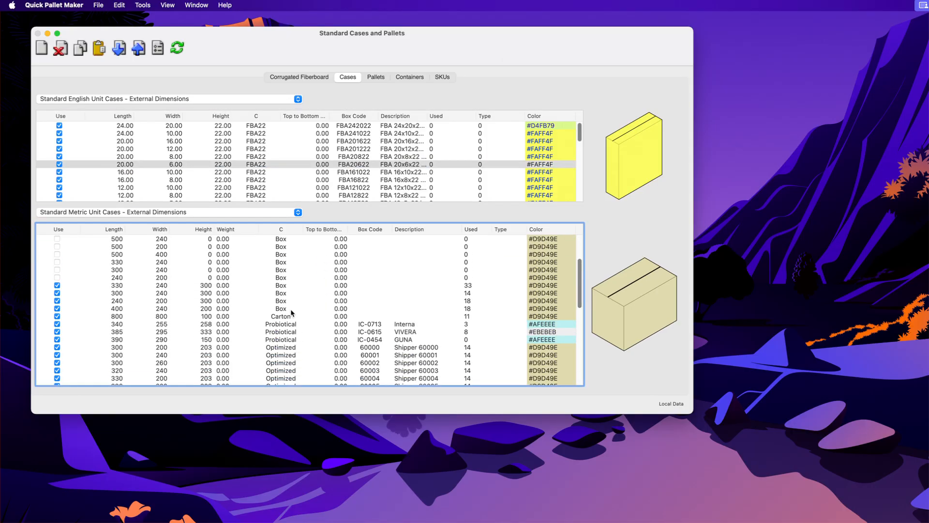
Step: Delete the Optimized metric cases from Shipper 60000 through Shipper 60031
{"action": "left_click", "coordinate": [307, 349]}
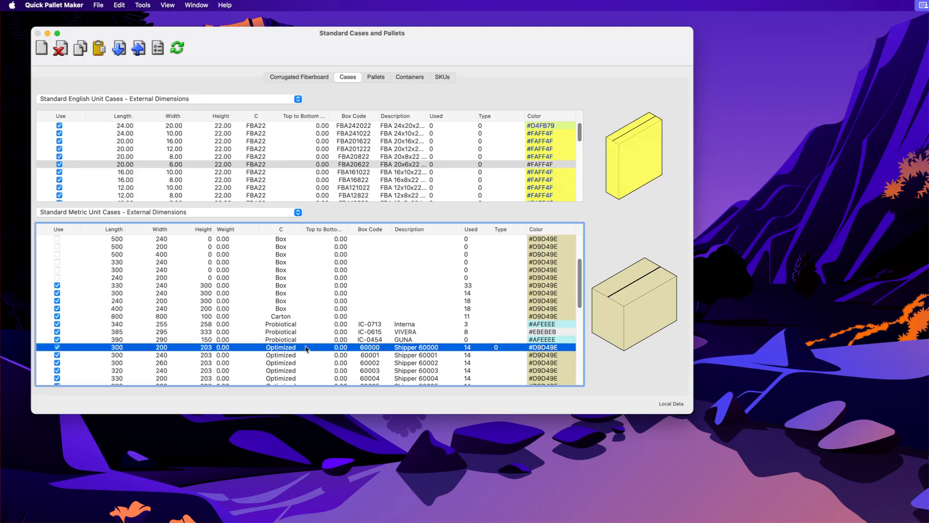
{"action": "scroll", "coordinate": [345, 312], "scroll_direction": "down", "scroll_amount": 3}
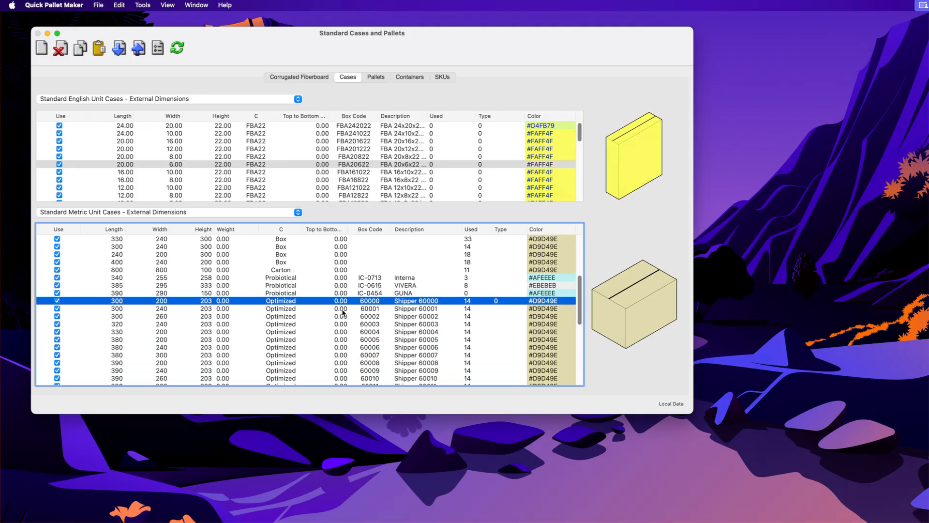
{"action": "left_click", "coordinate": [307, 311]}
{"action": "key", "text": "Down"}
{"action": "key", "text": "Down"}
{"action": "key", "text": "Down"}
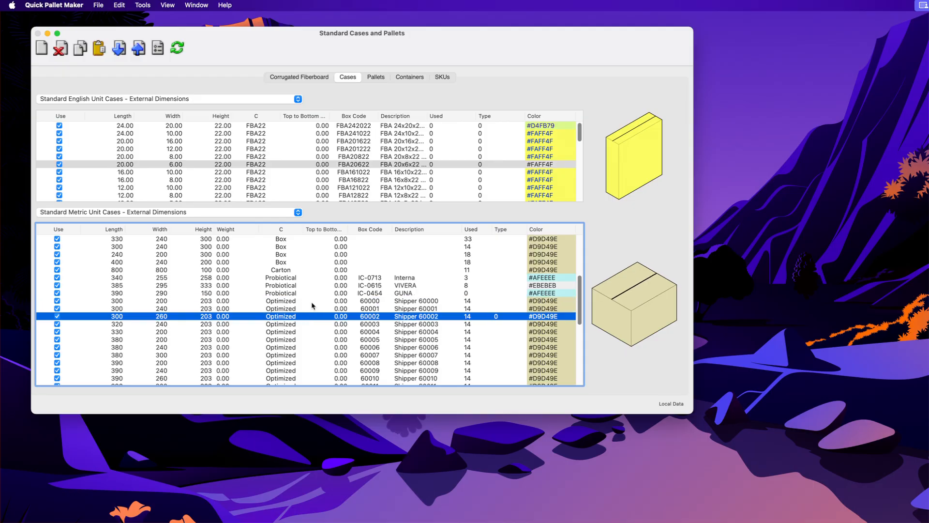
{"action": "key", "text": "Up"}
{"action": "key", "text": "Up"}
{"action": "key", "text": "Up"}
{"action": "key", "text": "Up"}
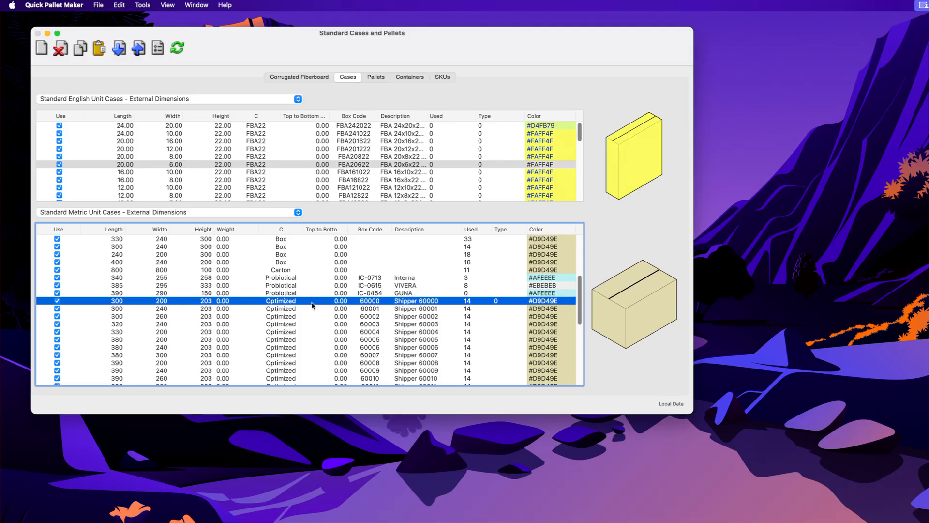
{"action": "scroll", "coordinate": [339, 307], "scroll_direction": "down", "scroll_amount": 10}
{"action": "left_click", "coordinate": [310, 377], "text": "shift"}
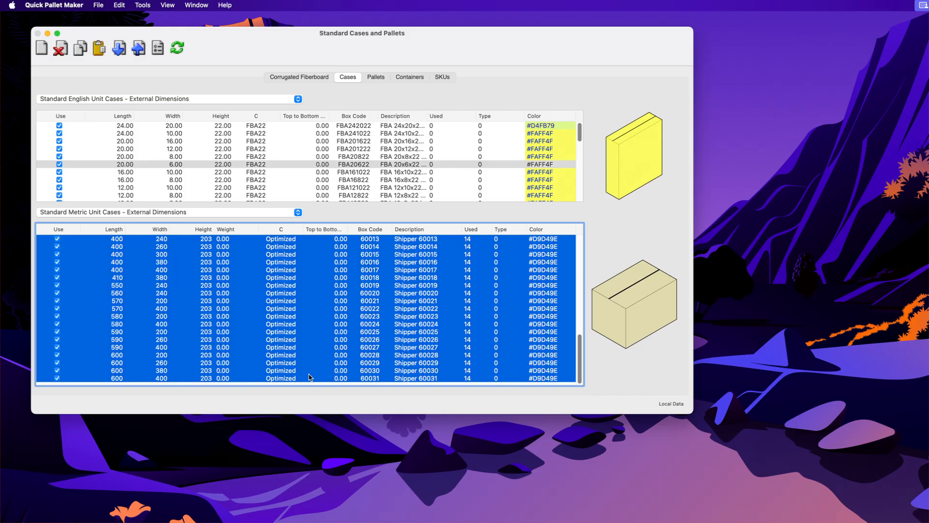
{"action": "key", "text": "BackSpace"}
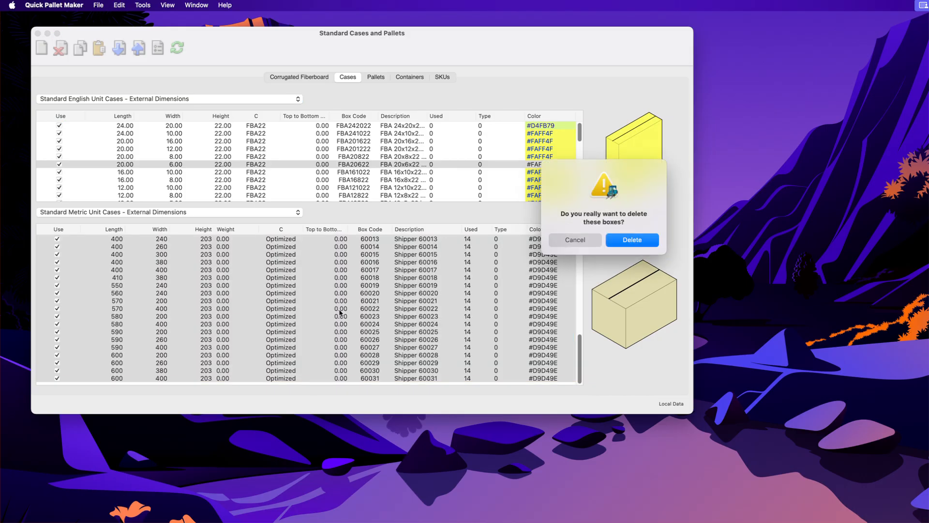
{"action": "left_click", "coordinate": [651, 239]}
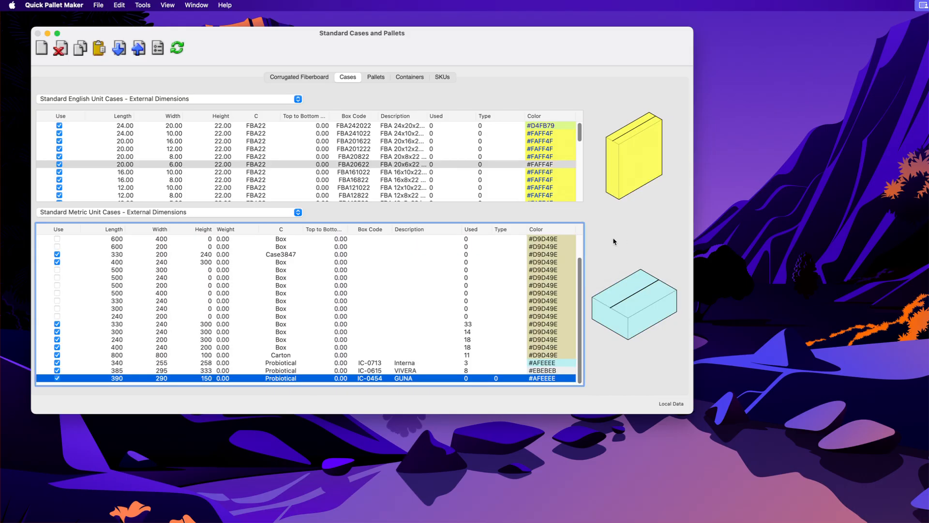
Step: Switch to Excel and copy the selected rows of the short standard box list
{"action": "key", "text": "super+Tab"}
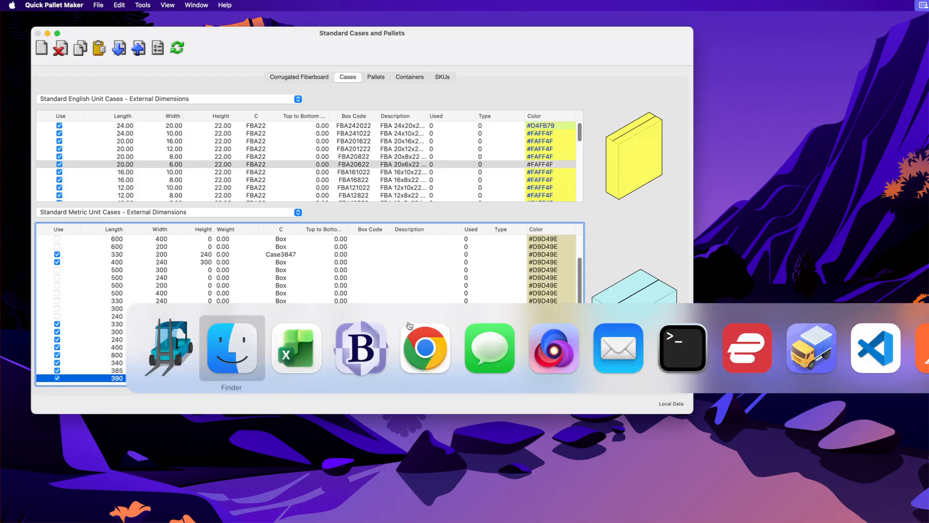
{"action": "key", "text": "super+Tab"}
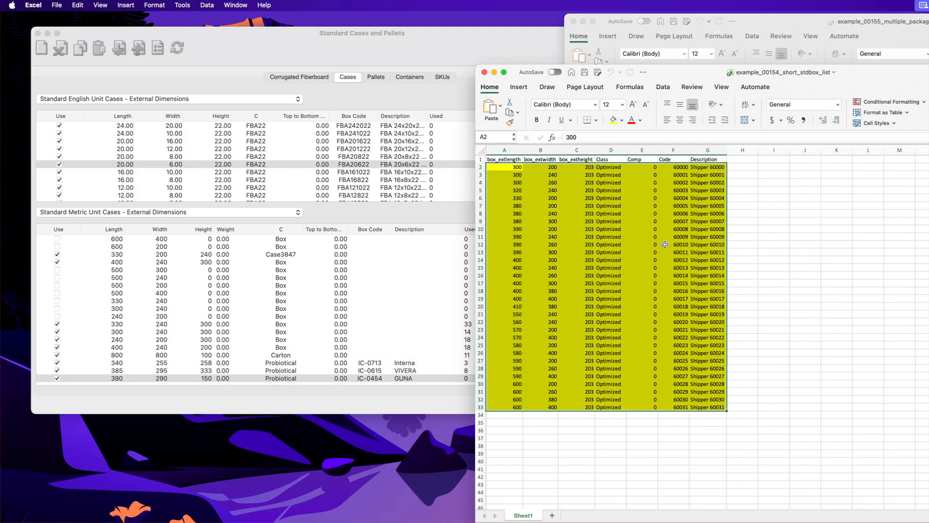
{"action": "right_click", "coordinate": [634, 244]}
{"action": "left_click", "coordinate": [648, 260]}
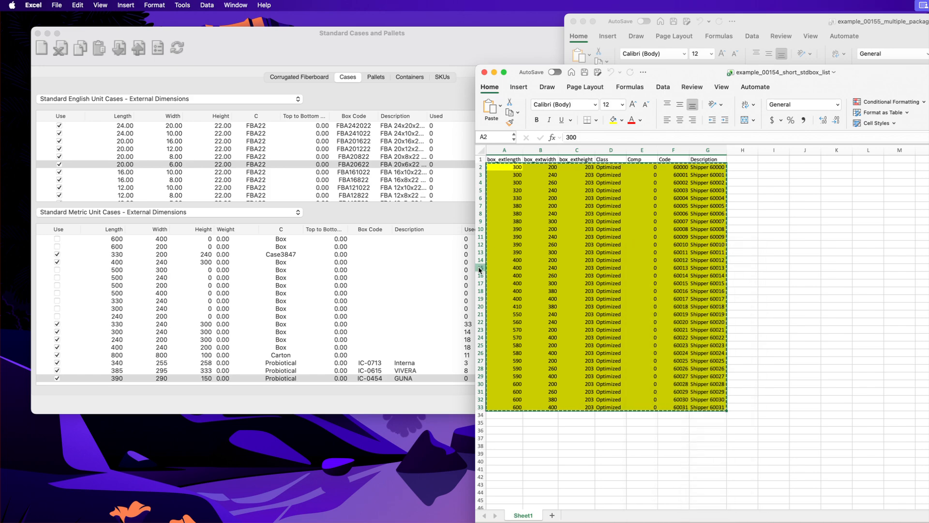
Step: Paste the copied boxes into the metric standard cases list
{"action": "left_click", "coordinate": [354, 293]}
{"action": "right_click", "coordinate": [337, 296]}
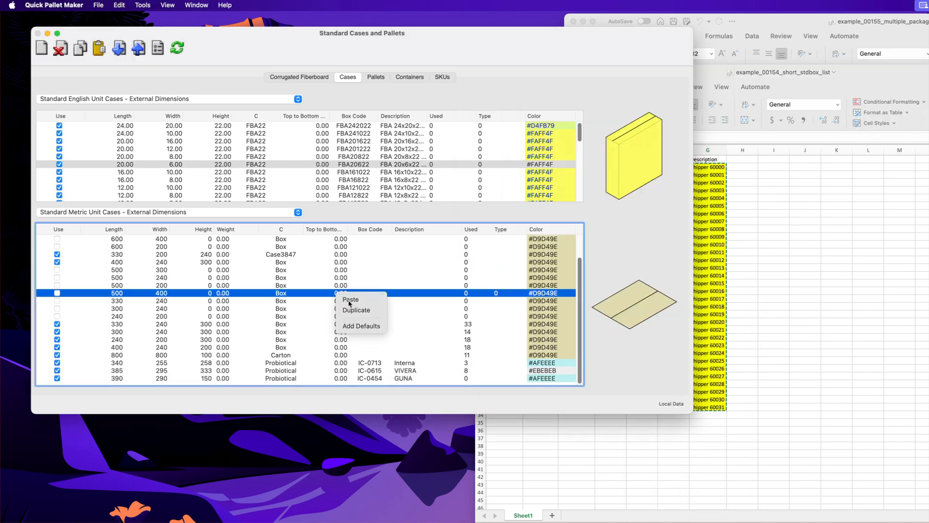
{"action": "left_click", "coordinate": [347, 299]}
Step: Scroll through the pasted Optimized cases in the metric list
{"action": "scroll", "coordinate": [368, 311], "scroll_direction": "down", "scroll_amount": 5}
{"action": "scroll", "coordinate": [367, 311], "scroll_direction": "down", "scroll_amount": 5}
{"action": "left_click", "coordinate": [296, 303]}
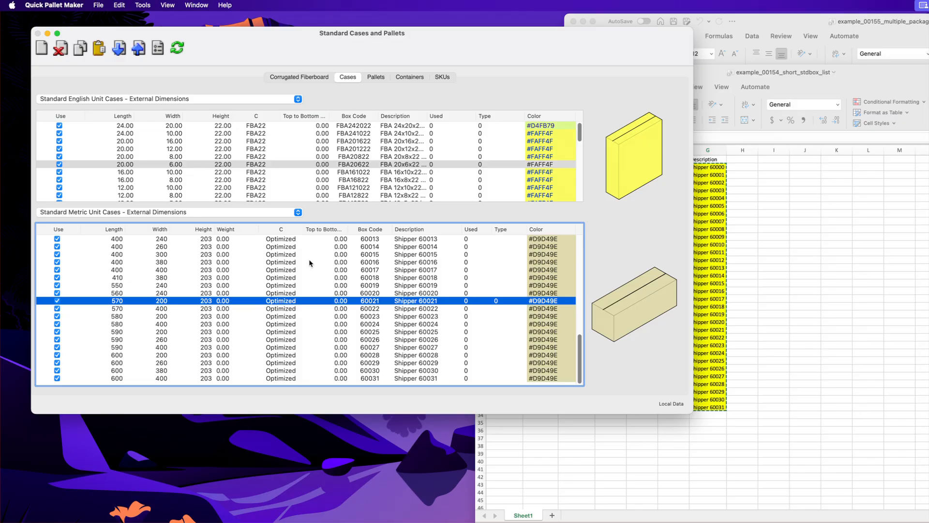
{"action": "left_click", "coordinate": [303, 277]}
{"action": "scroll", "coordinate": [316, 285], "scroll_direction": "up", "scroll_amount": 3}
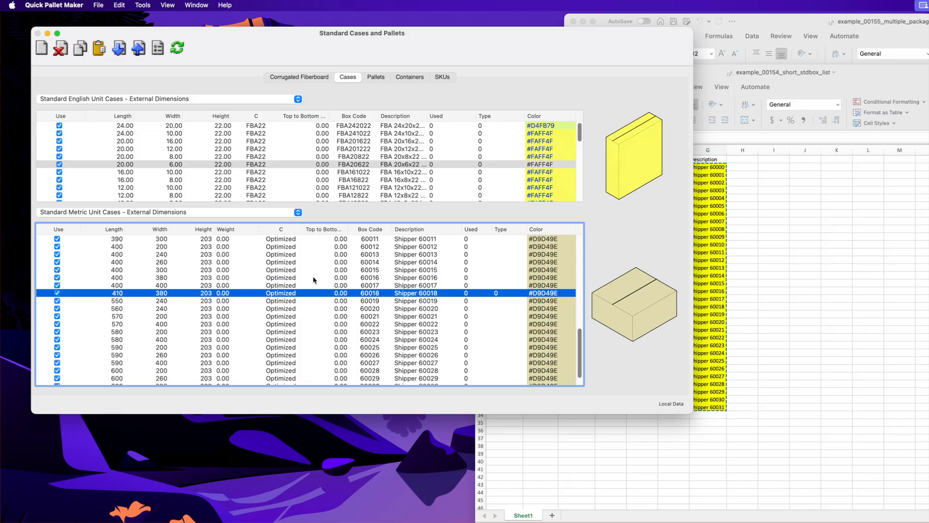
{"action": "left_click", "coordinate": [324, 324]}
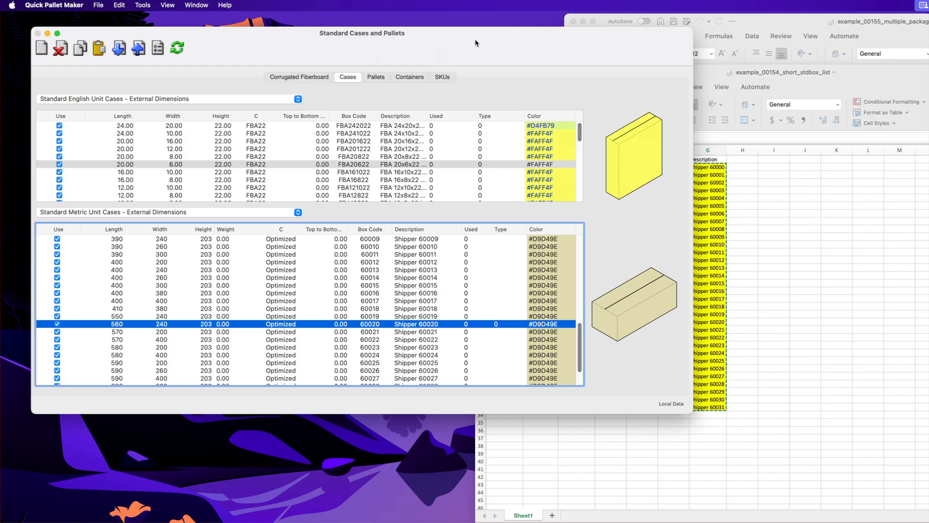
Step: Hide the other applications' windows and reposition the cases window
{"action": "left_click", "coordinate": [68, 5]}
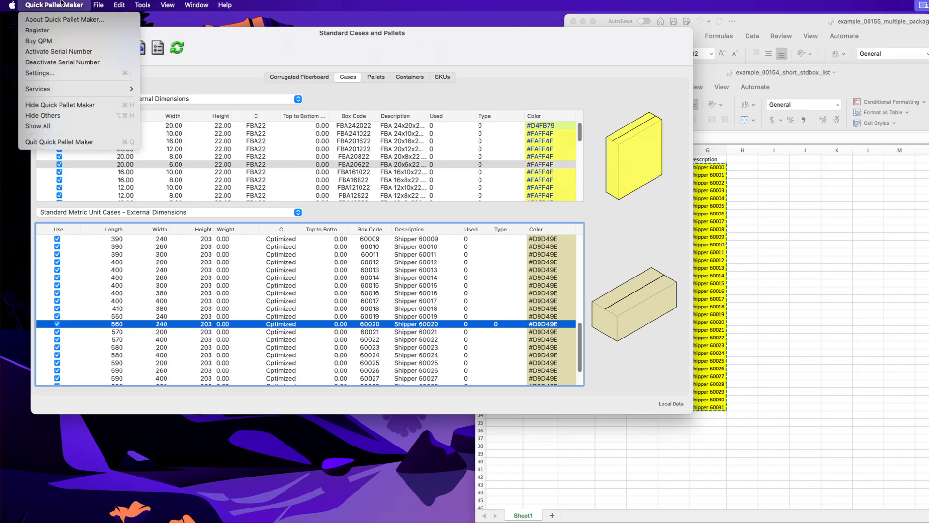
{"action": "left_click", "coordinate": [85, 116]}
{"action": "left_click_drag", "start_coordinate": [310, 48], "coordinate": [303, 56]}
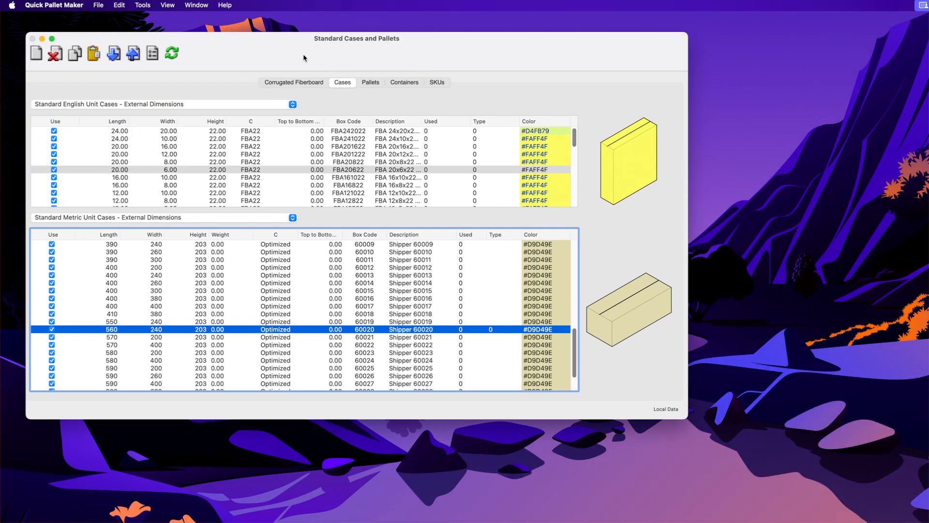
Step: Create a new data sheet starting from the primary package
{"action": "left_click", "coordinate": [107, 5]}
{"action": "mouse_move", "coordinate": [109, 19]}
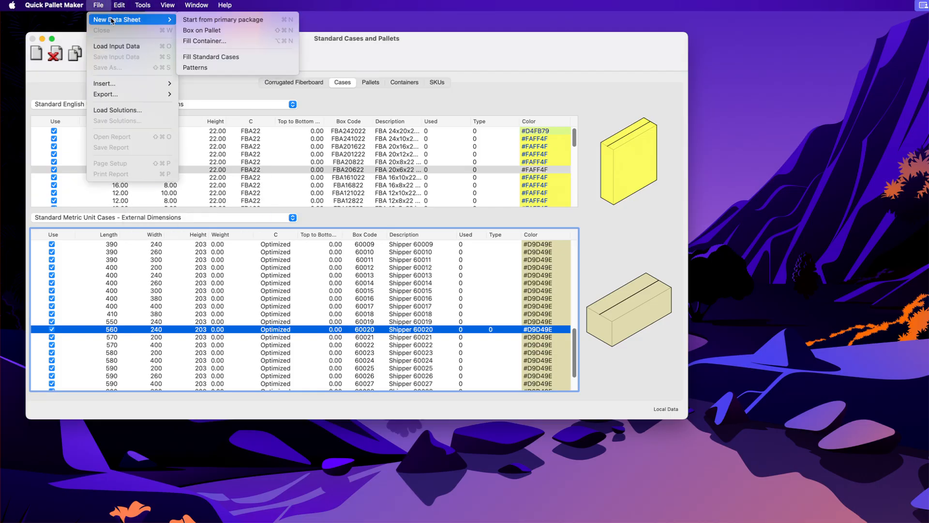
{"action": "left_click", "coordinate": [201, 21]}
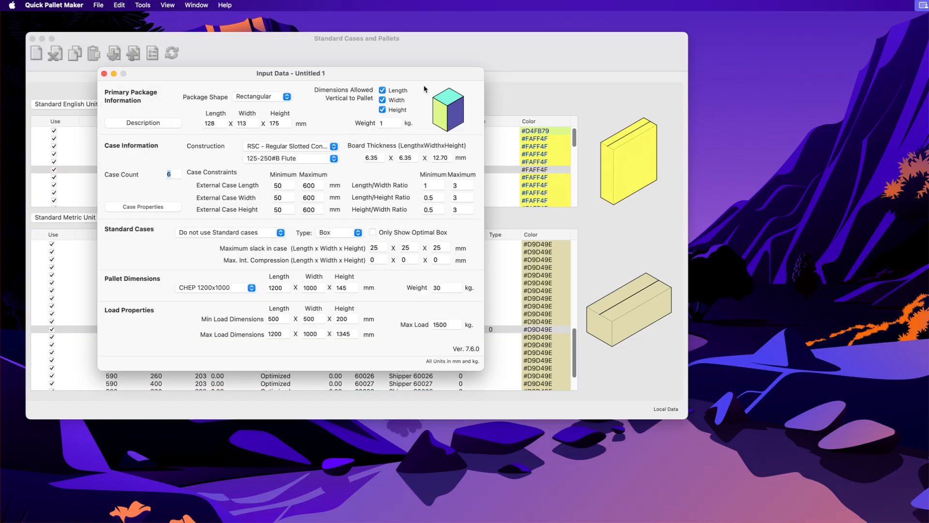
{"action": "left_click_drag", "start_coordinate": [424, 78], "coordinate": [469, 112]}
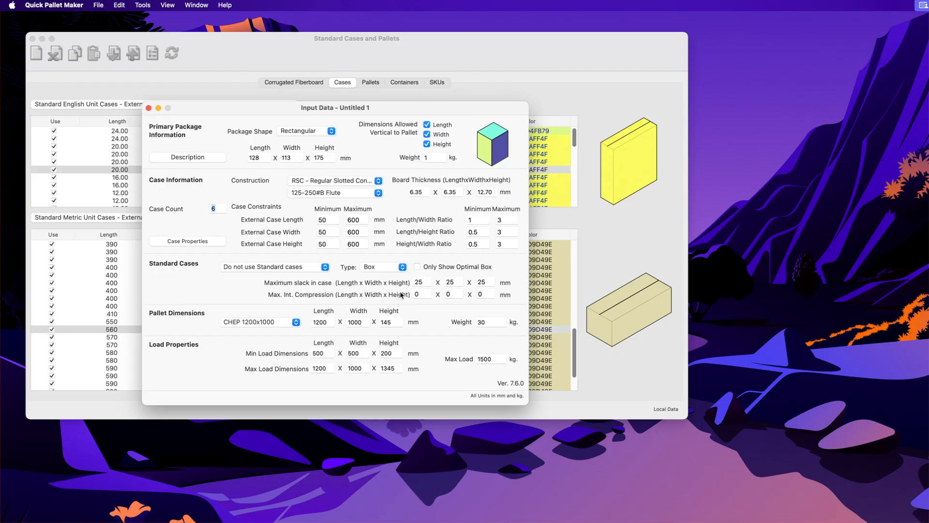
Step: Set the standard cases option to Fill Standard Cases with type Optimized
{"action": "left_click", "coordinate": [259, 267]}
{"action": "left_click", "coordinate": [272, 299]}
{"action": "left_click", "coordinate": [380, 269]}
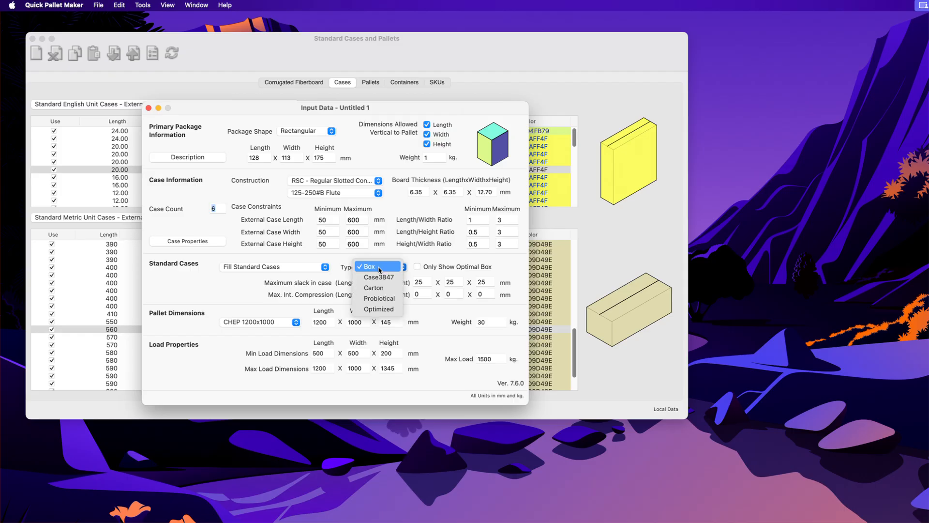
{"action": "left_click", "coordinate": [389, 309]}
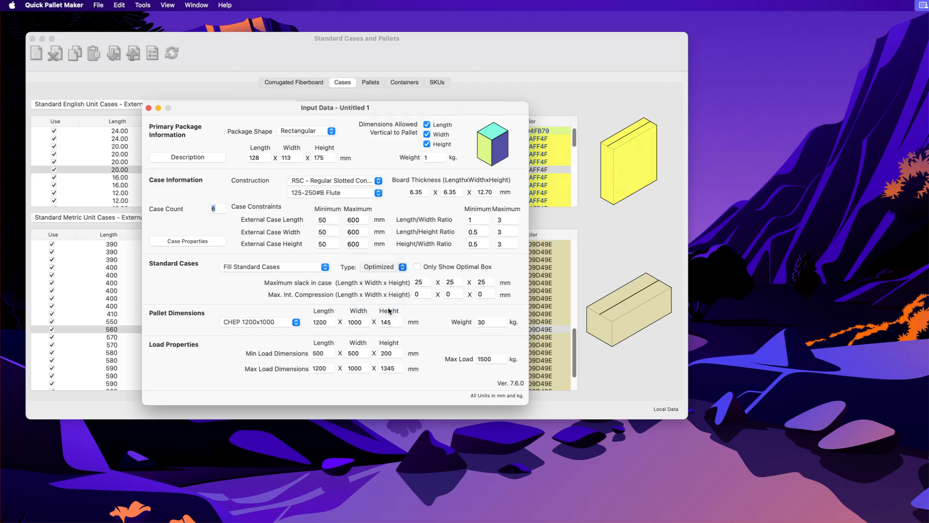
Step: Open the Load Multiple Packages dialog
{"action": "left_click", "coordinate": [141, 5]}
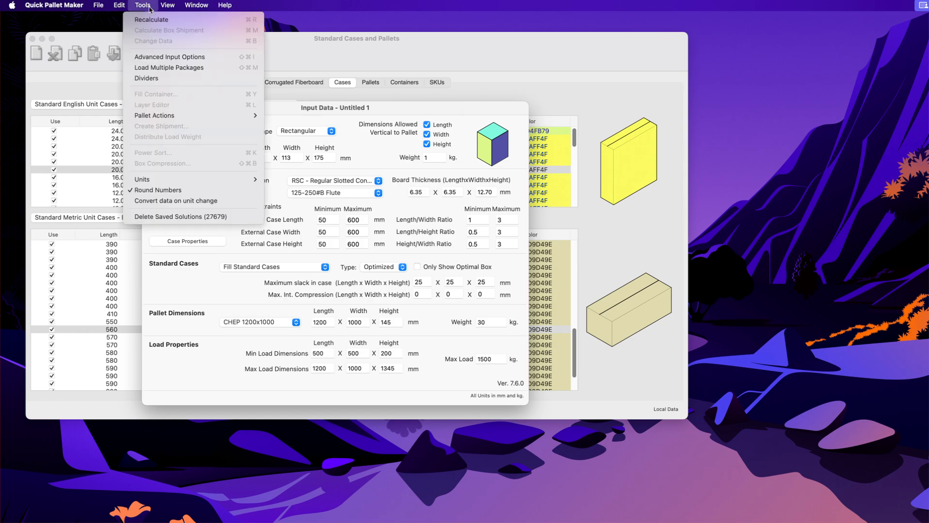
{"action": "left_click", "coordinate": [205, 68]}
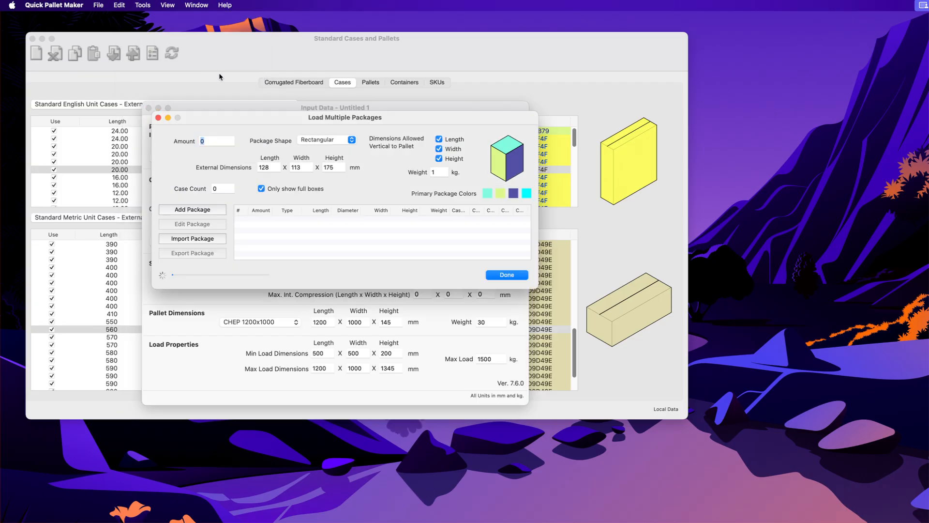
{"action": "left_click_drag", "start_coordinate": [376, 121], "coordinate": [399, 98]}
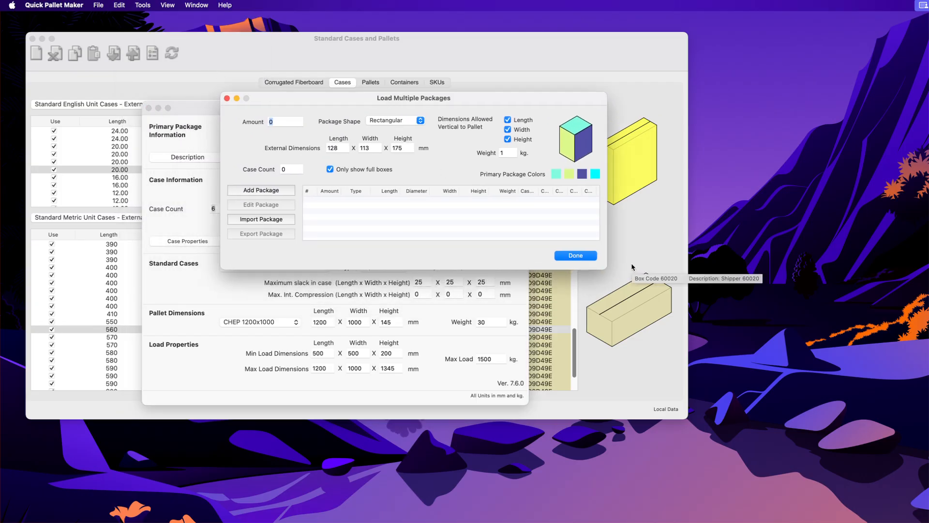
Step: Switch to Excel and copy the package rows from the example_00155_multiple_packages sheet
{"action": "key", "text": "super+Tab"}
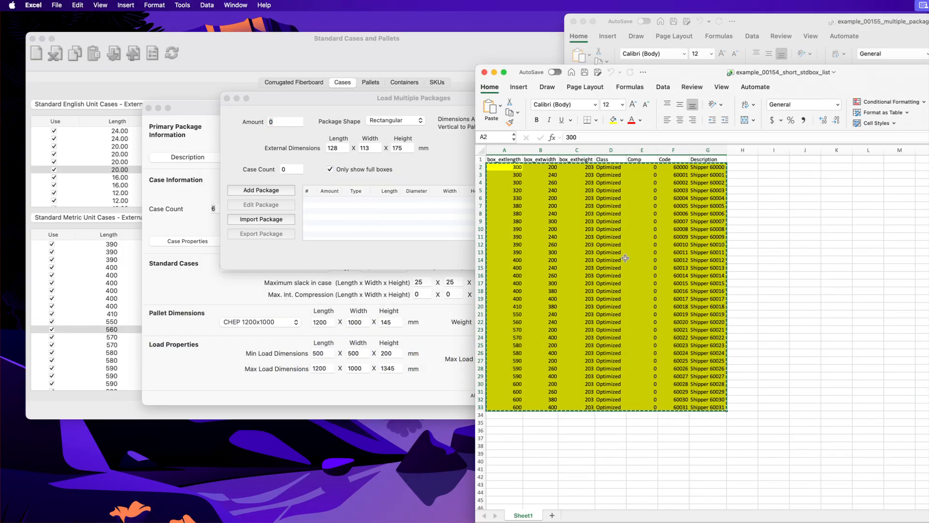
{"action": "left_click", "coordinate": [747, 19]}
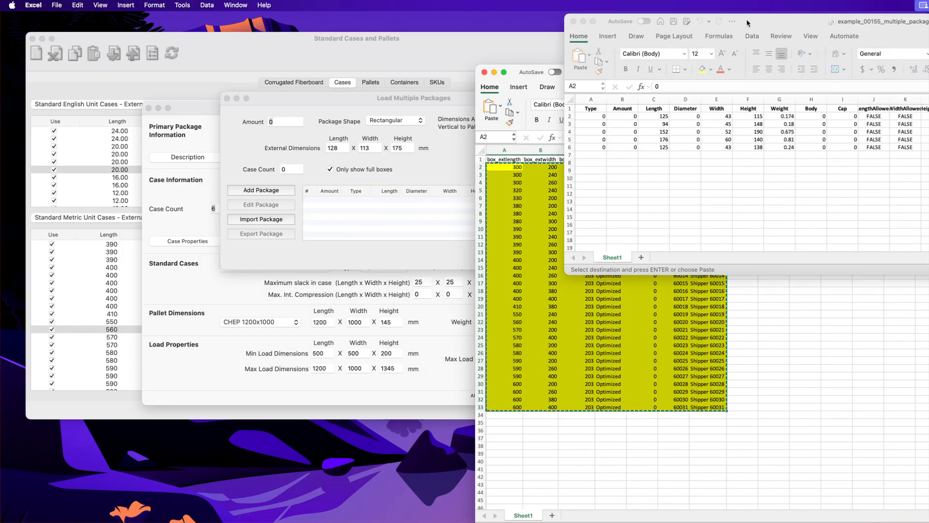
{"action": "left_click_drag", "start_coordinate": [747, 19], "coordinate": [440, 197]}
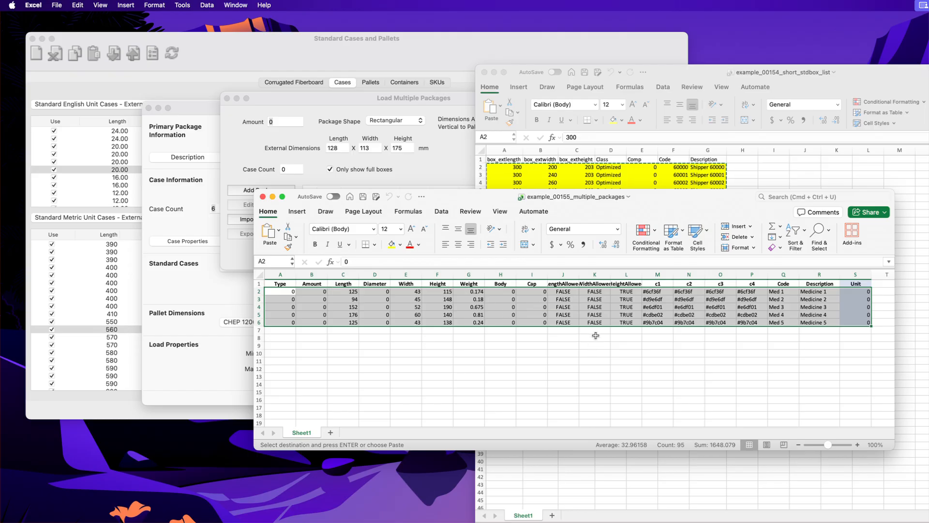
{"action": "right_click", "coordinate": [354, 298]}
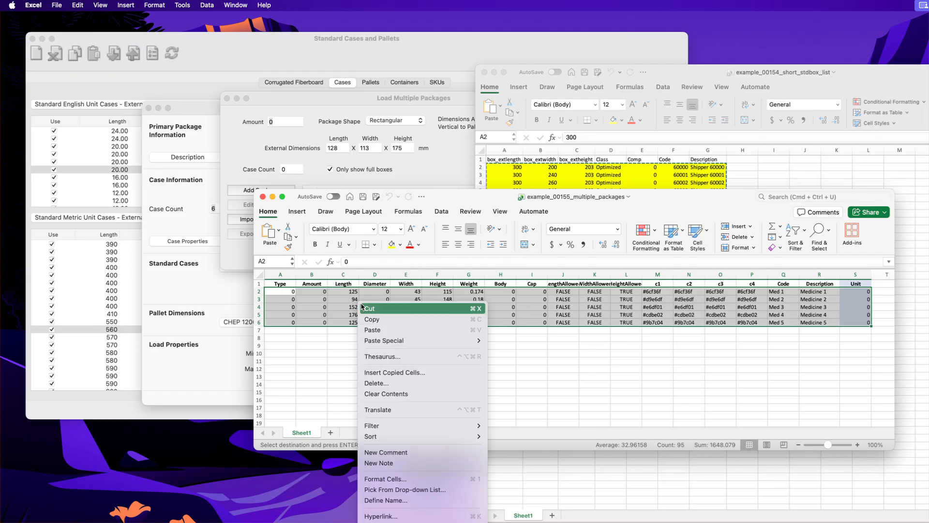
{"action": "left_click", "coordinate": [368, 315]}
Step: Paste the copied packages into the Load Multiple Packages list
{"action": "left_click", "coordinate": [420, 169]}
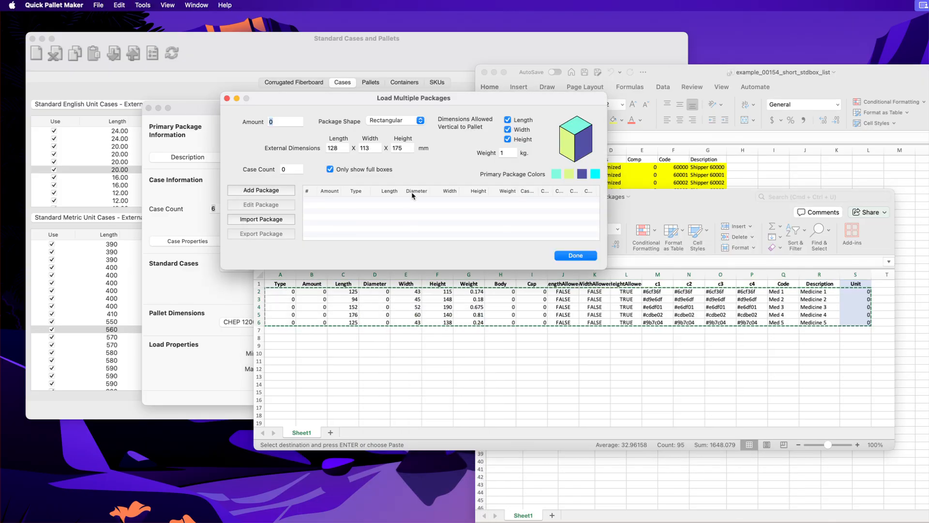
{"action": "right_click", "coordinate": [403, 214]}
{"action": "left_click", "coordinate": [411, 221]}
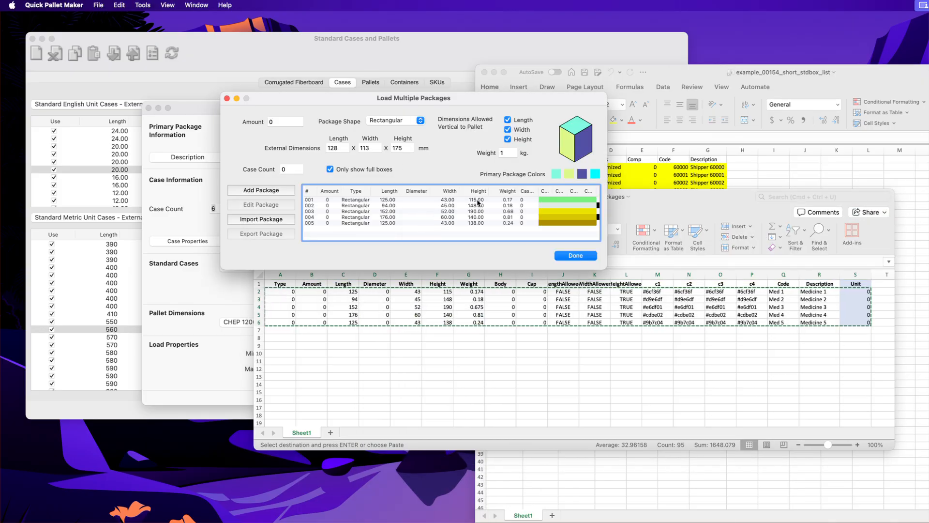
Step: Select the third package in the list and close the Load Multiple Packages dialog with Done
{"action": "left_click", "coordinate": [472, 205]}
{"action": "left_click", "coordinate": [473, 212]}
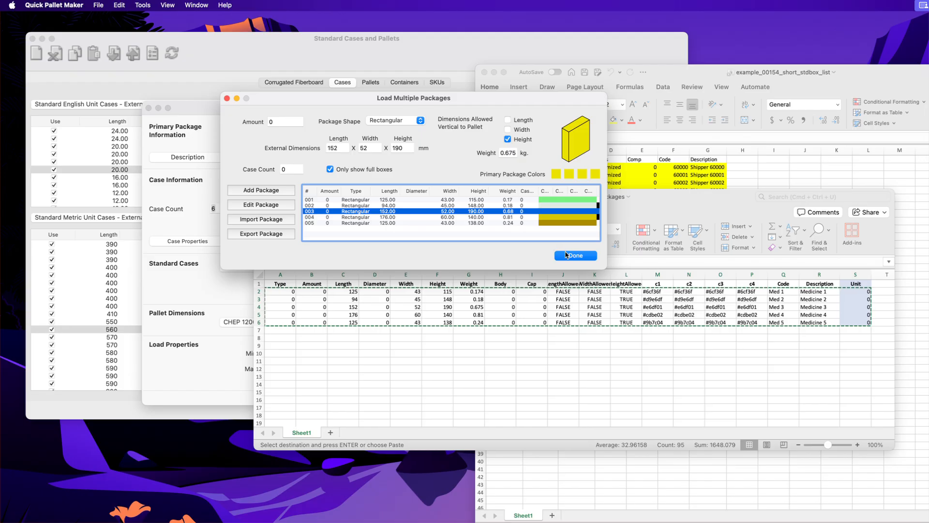
{"action": "left_click", "coordinate": [569, 255]}
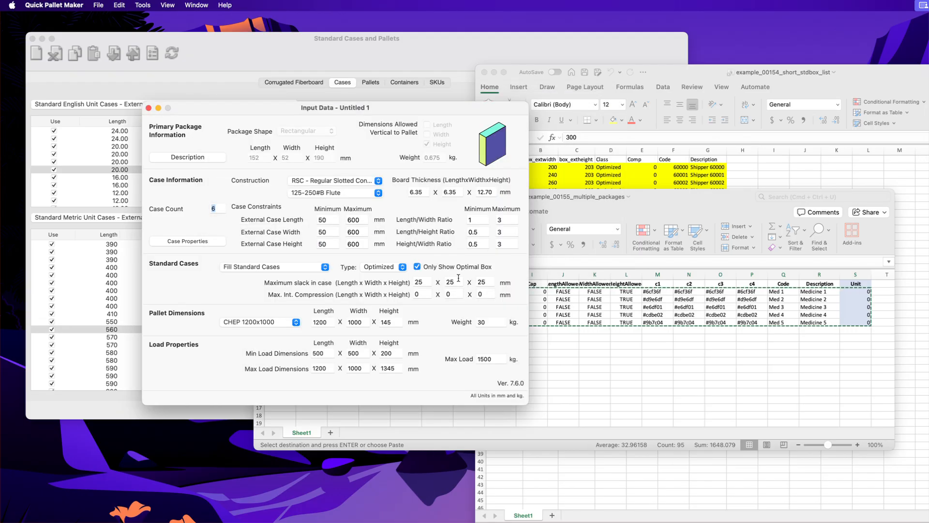
Step: Turn off Only Show Optimal Box and set the maximum slack in case to 100 x 100 x 100 mm
{"action": "left_click", "coordinate": [417, 267]}
{"action": "key", "text": "Tab"}
{"action": "type", "text": "100"}
{"action": "key", "text": "Tab"}
{"action": "type", "text": "10"}
{"action": "key", "text": "Tab"}
{"action": "type", "text": "1"}
Step: Recalculate the pallet solutions and move the Available Solutions window into view
{"action": "left_click", "coordinate": [152, 5]}
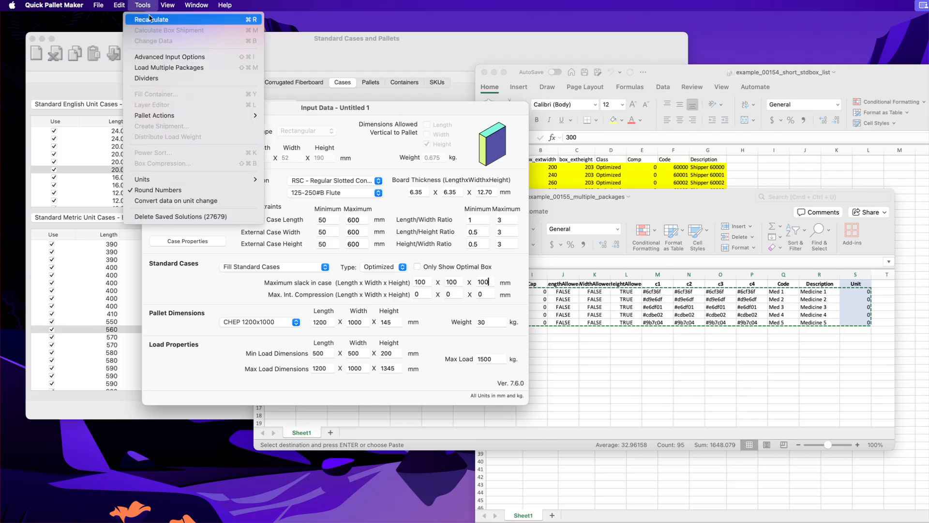
{"action": "left_click", "coordinate": [150, 19]}
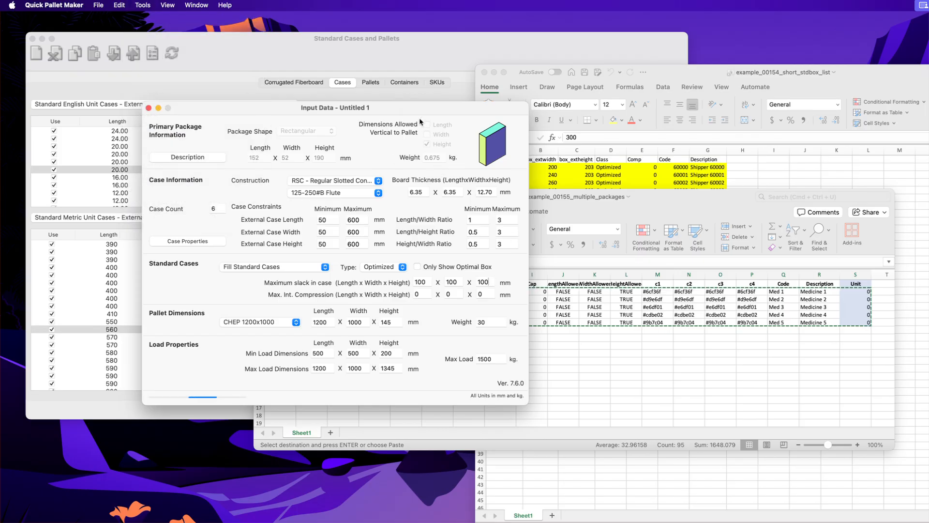
{"action": "left_click_drag", "start_coordinate": [416, 108], "coordinate": [373, 77]}
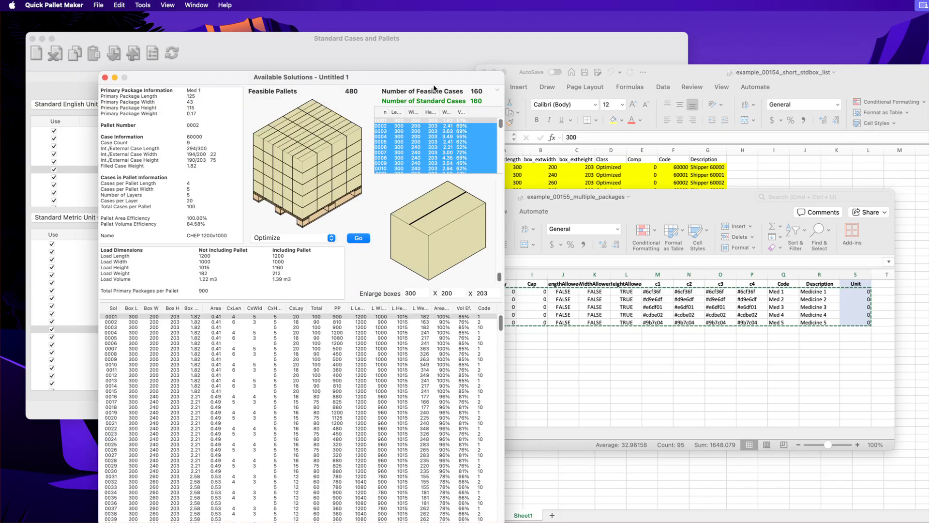
{"action": "left_click_drag", "start_coordinate": [434, 81], "coordinate": [424, 56]}
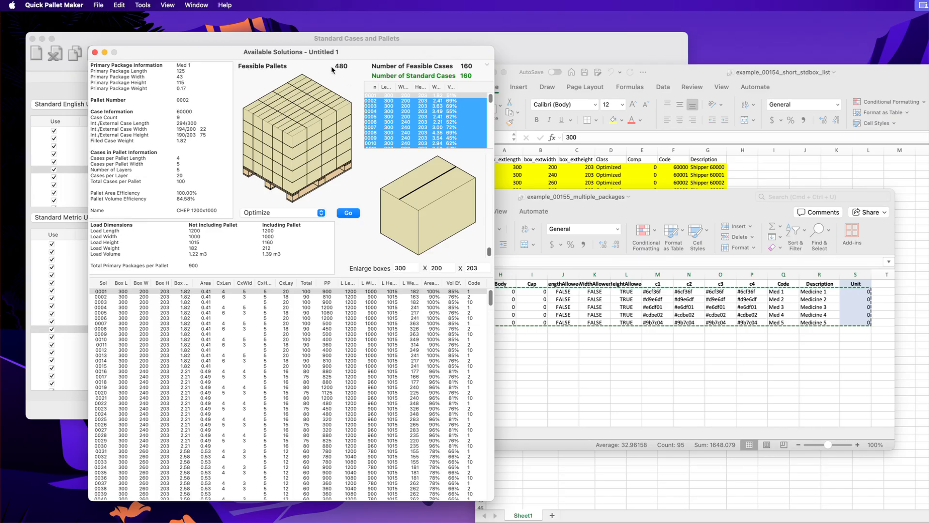
Step: Switch the case preview to View box contents
{"action": "scroll", "coordinate": [375, 398], "scroll_direction": "down", "scroll_amount": 10}
{"action": "scroll", "coordinate": [375, 398], "scroll_direction": "down", "scroll_amount": 6}
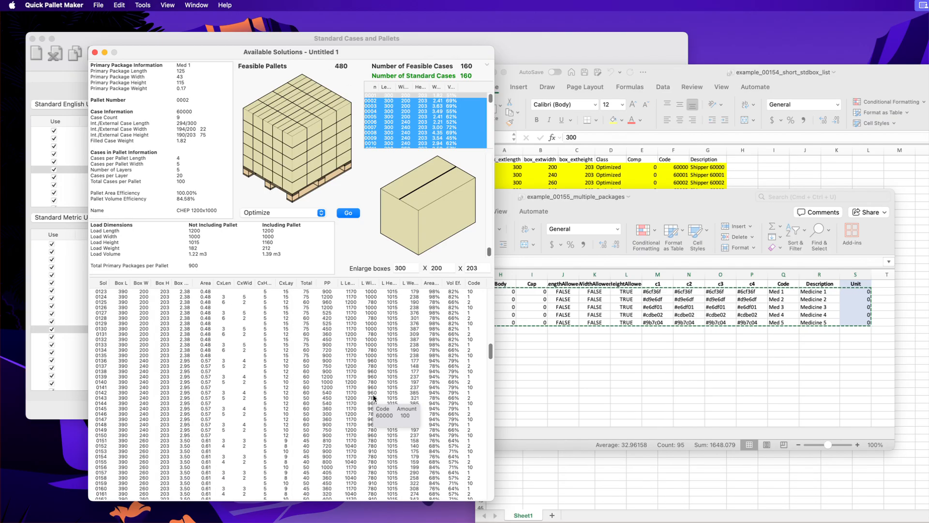
{"action": "scroll", "coordinate": [408, 399], "scroll_direction": "up", "scroll_amount": 17}
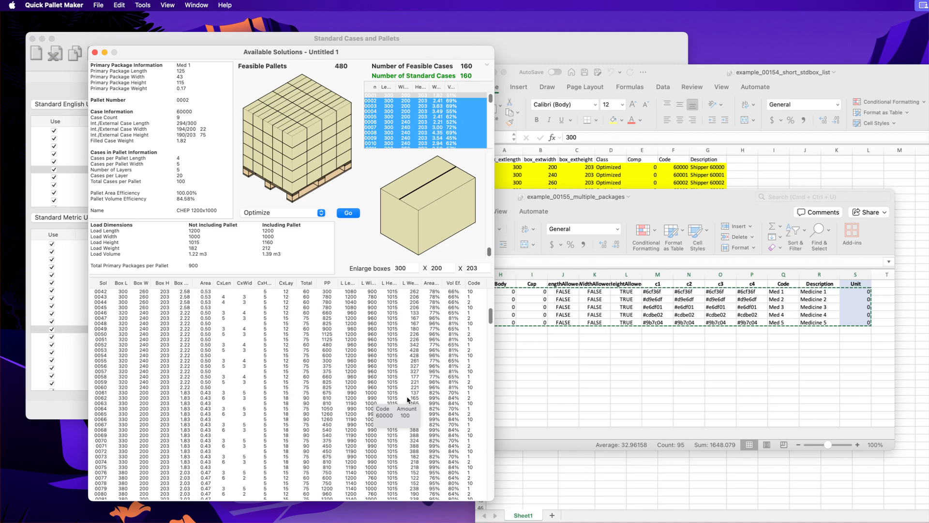
{"action": "right_click", "coordinate": [430, 190]}
{"action": "left_click", "coordinate": [447, 226]}
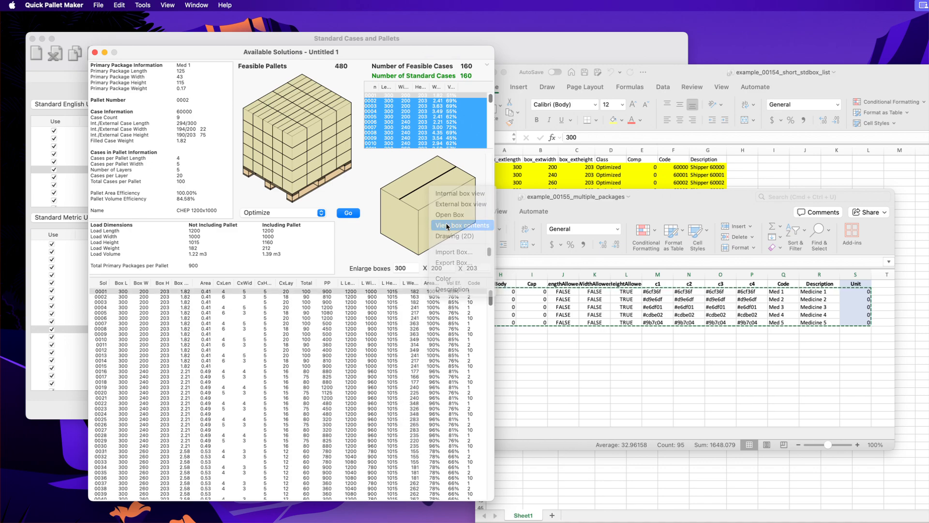
Step: Step through the feasible standard cases one by one to inspect each box's contents
{"action": "left_click", "coordinate": [437, 101]}
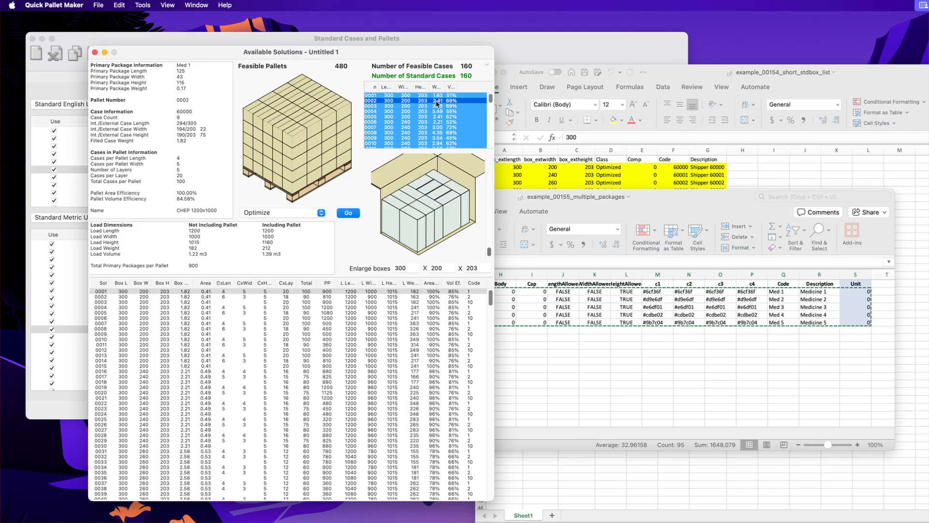
{"action": "left_click", "coordinate": [438, 106]}
{"action": "left_click", "coordinate": [437, 111]}
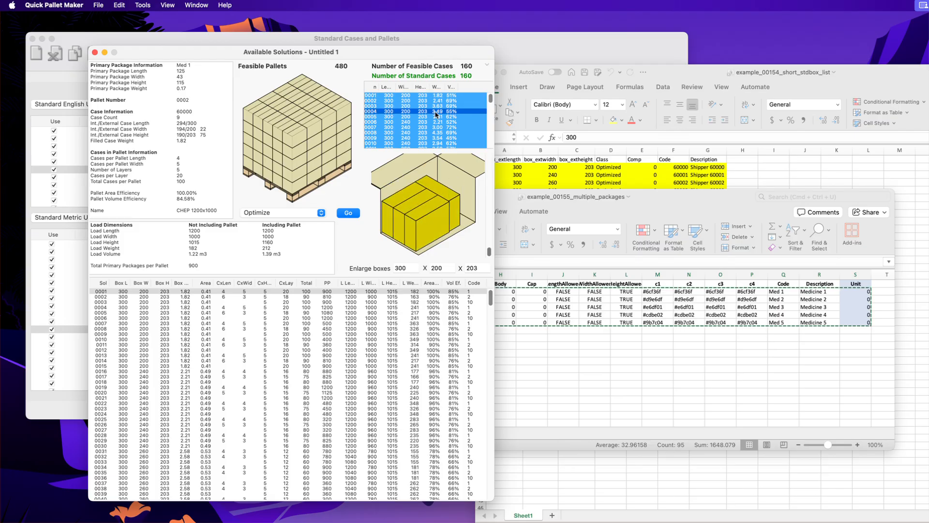
{"action": "left_click", "coordinate": [437, 117]}
{"action": "left_click", "coordinate": [437, 122]}
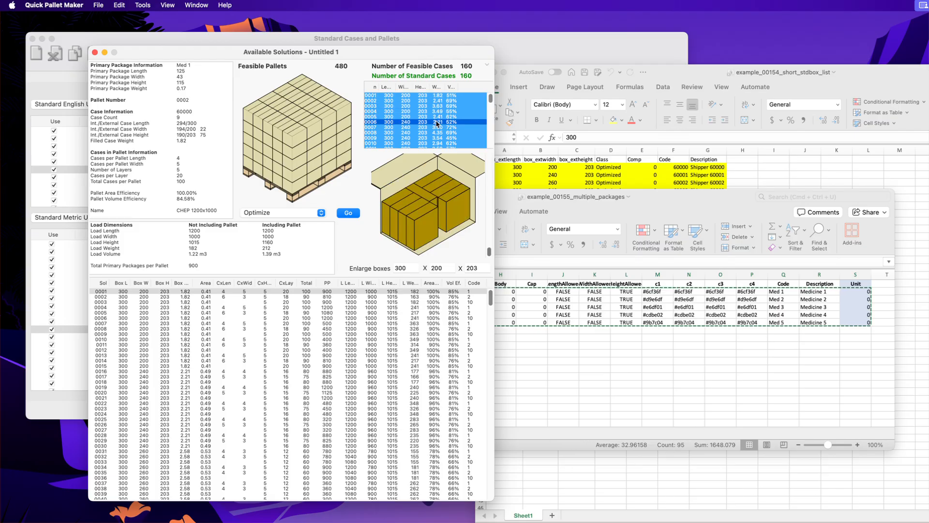
{"action": "left_click", "coordinate": [437, 128]}
{"action": "left_click", "coordinate": [437, 133]}
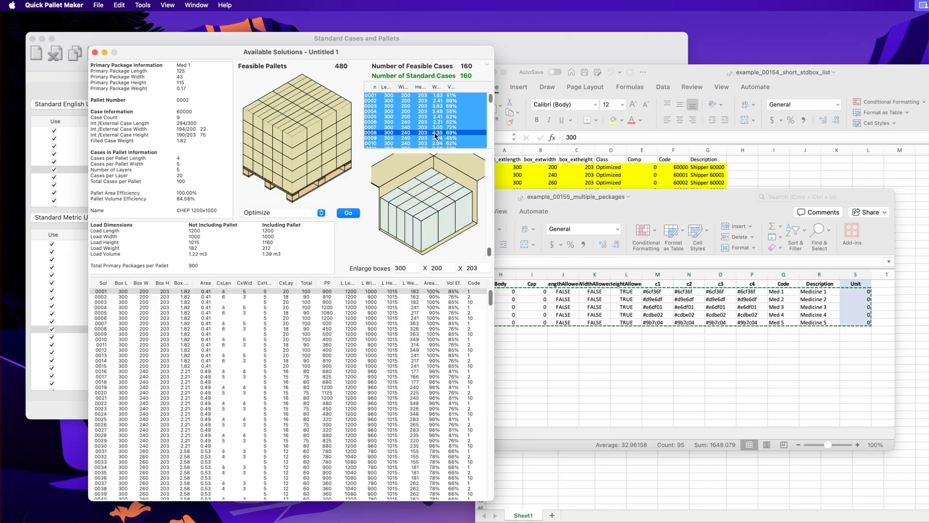
{"action": "left_click", "coordinate": [435, 138]}
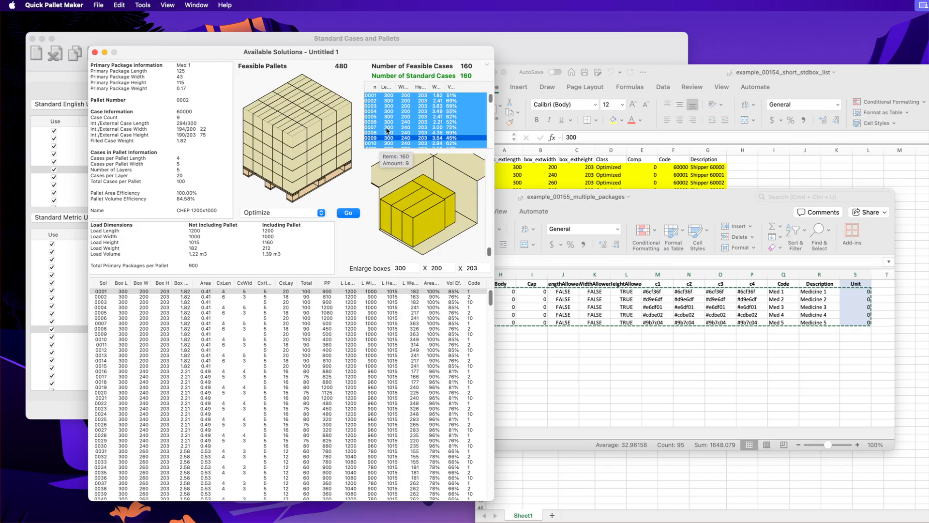
Step: Open the SQL window and arrange it beside the Available Solutions window
{"action": "left_click", "coordinate": [197, 5]}
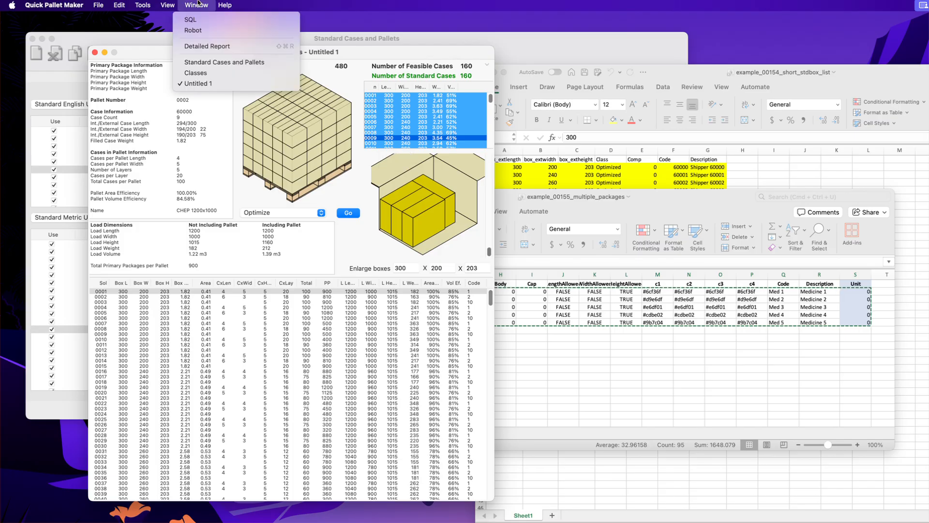
{"action": "left_click", "coordinate": [199, 19]}
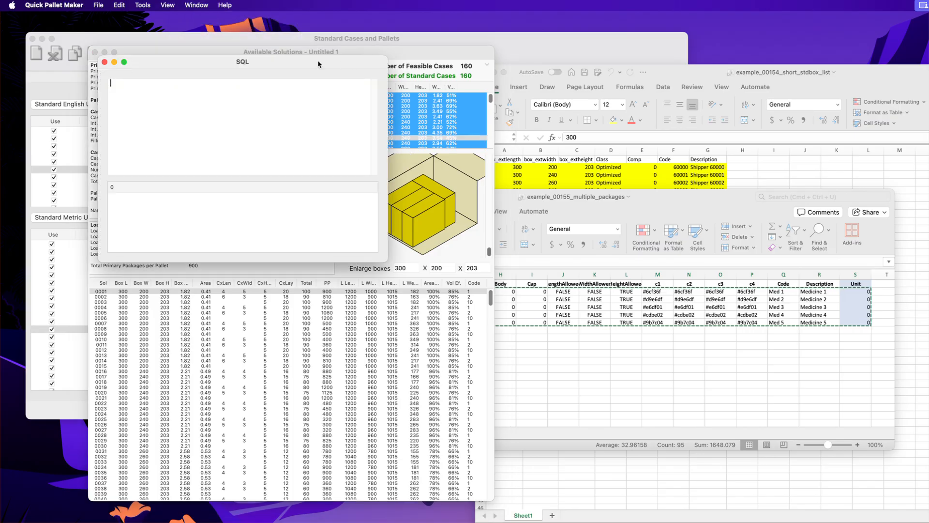
{"action": "left_click_drag", "start_coordinate": [317, 60], "coordinate": [701, 87]}
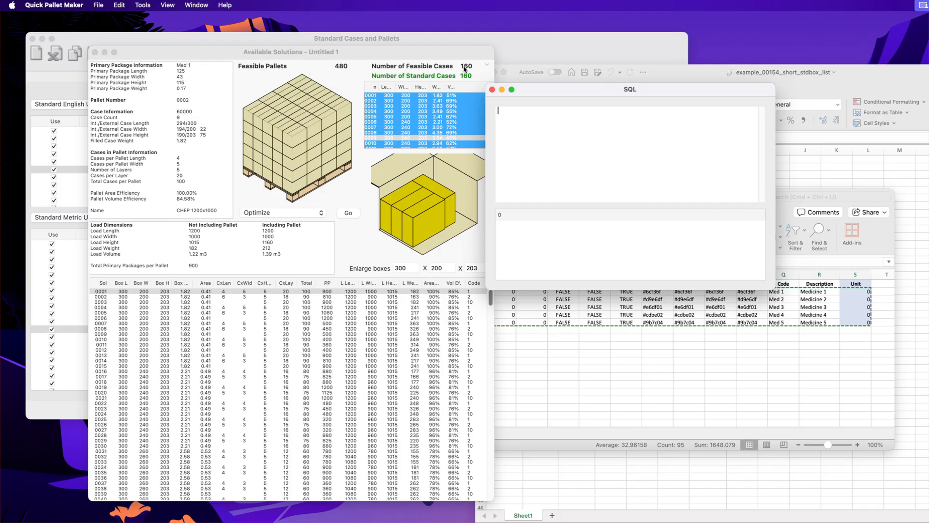
{"action": "left_click_drag", "start_coordinate": [432, 50], "coordinate": [384, 48]}
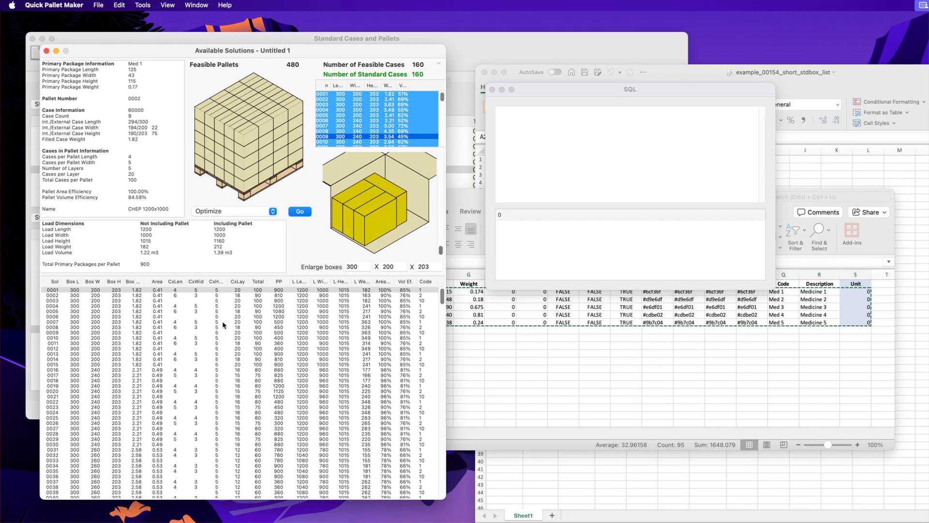
{"action": "left_click_drag", "start_coordinate": [542, 91], "coordinate": [512, 54]}
{"action": "left_click_drag", "start_coordinate": [743, 253], "coordinate": [885, 450]}
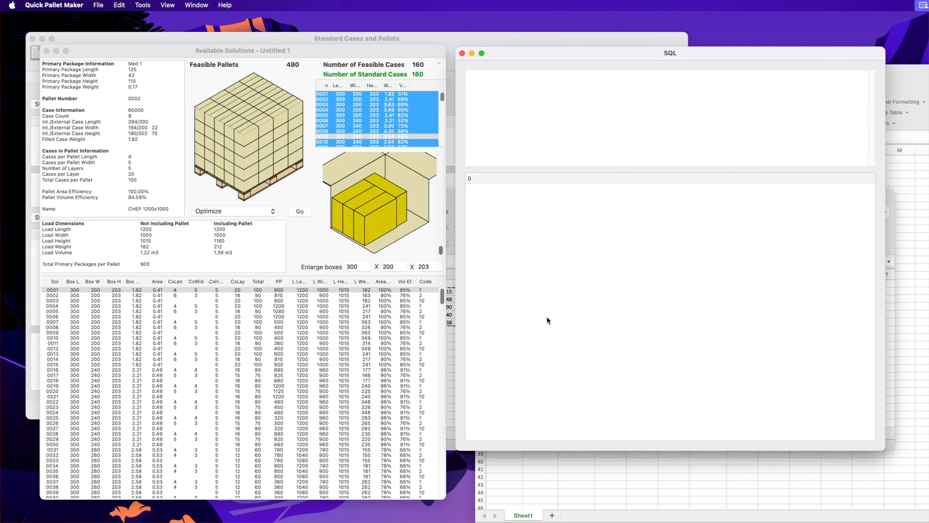
Step: Switch to BBEdit and copy SQL Query #1 from qpm 20251123.sql
{"action": "key", "text": "super+Tab"}
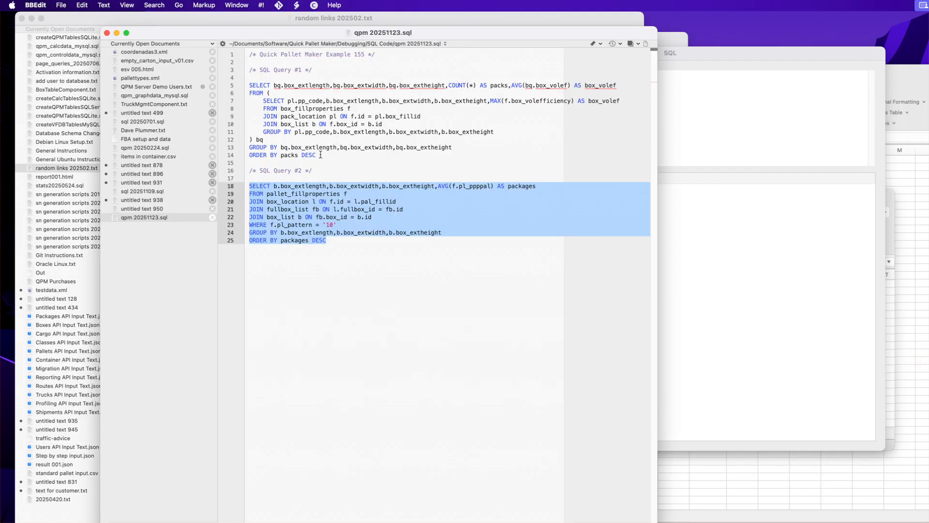
{"action": "left_click_drag", "start_coordinate": [320, 154], "coordinate": [226, 84]}
{"action": "key", "text": "super+c"}
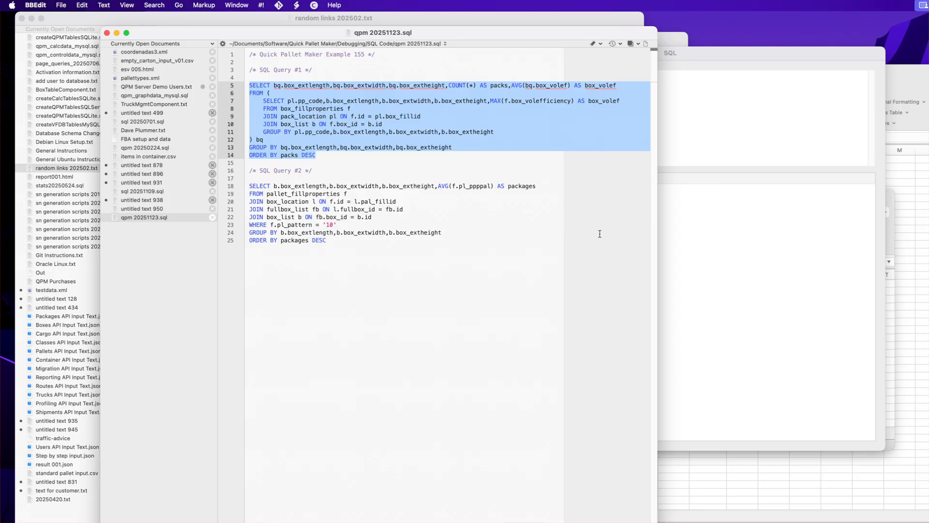
Step: Paste the query into the SQL window and execute it
{"action": "key", "text": "super+Tab"}
{"action": "right_click", "coordinate": [555, 116]}
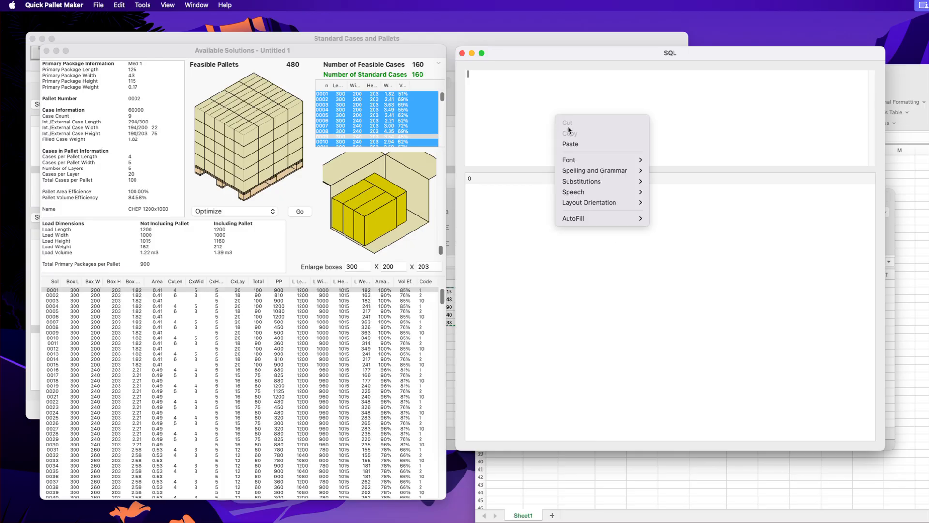
{"action": "left_click", "coordinate": [571, 144]}
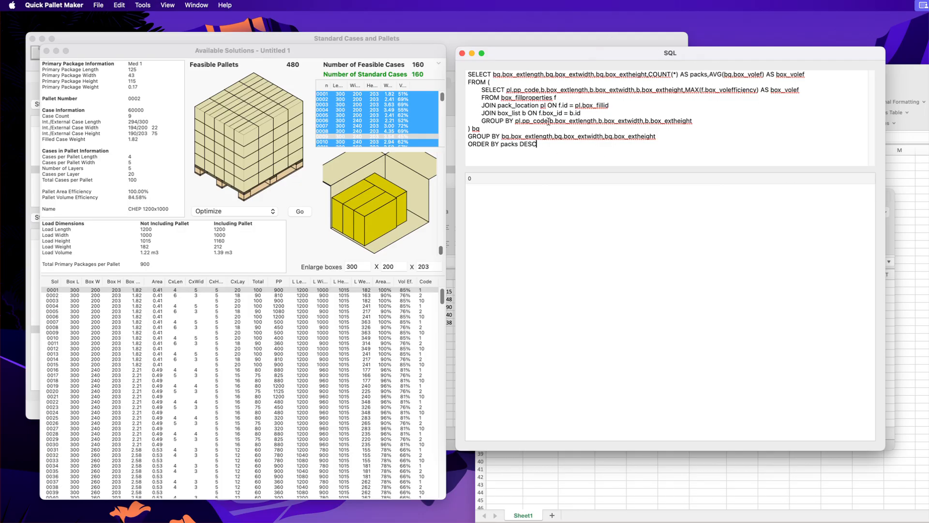
{"action": "key", "text": "super+Return"}
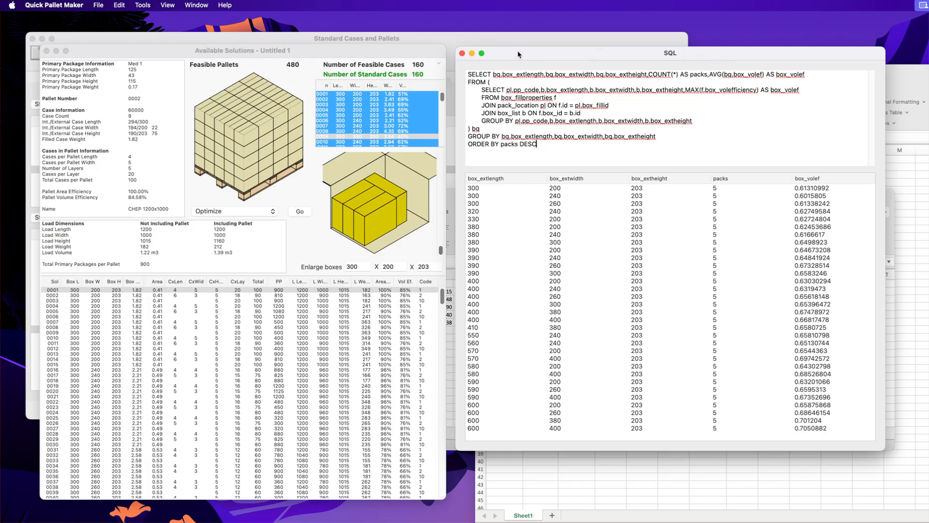
Step: Reposition the SQL window and reopen the input data with Change Data
{"action": "left_click_drag", "start_coordinate": [518, 54], "coordinate": [553, 68]}
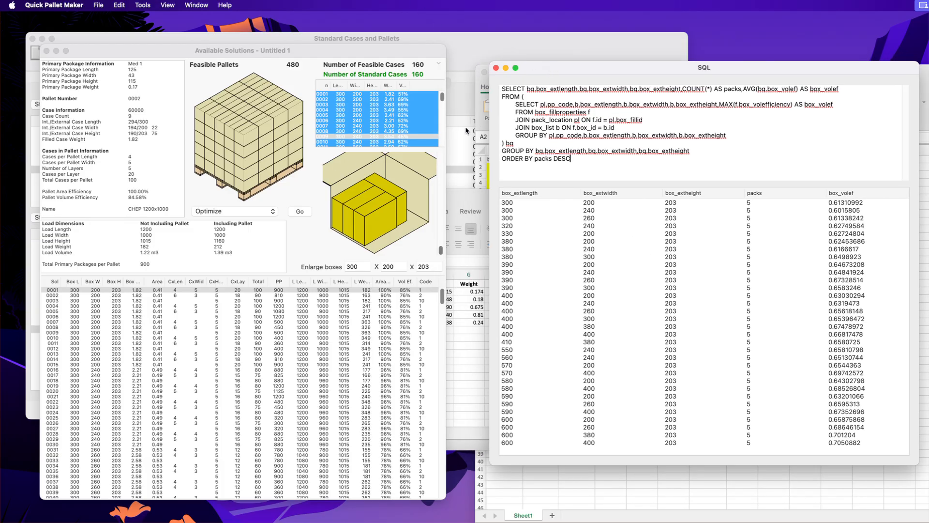
{"action": "left_click", "coordinate": [330, 53]}
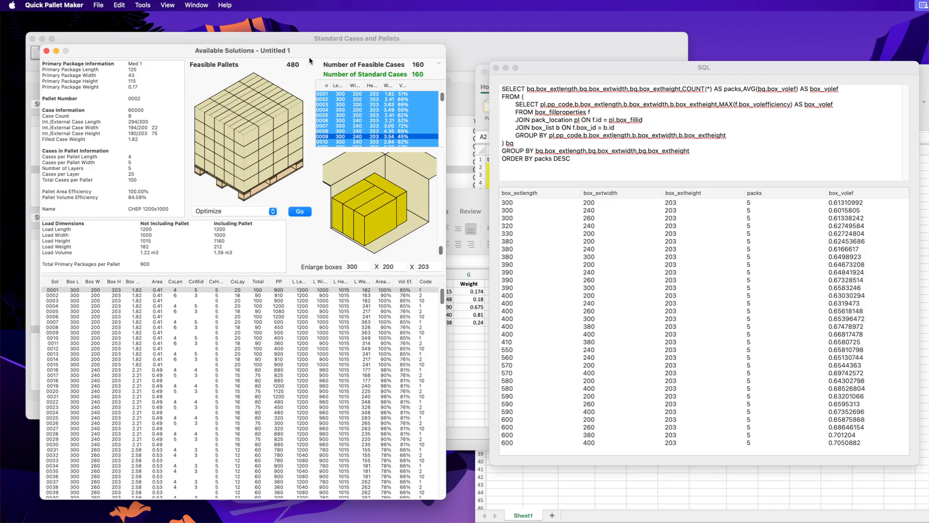
{"action": "left_click", "coordinate": [148, 4]}
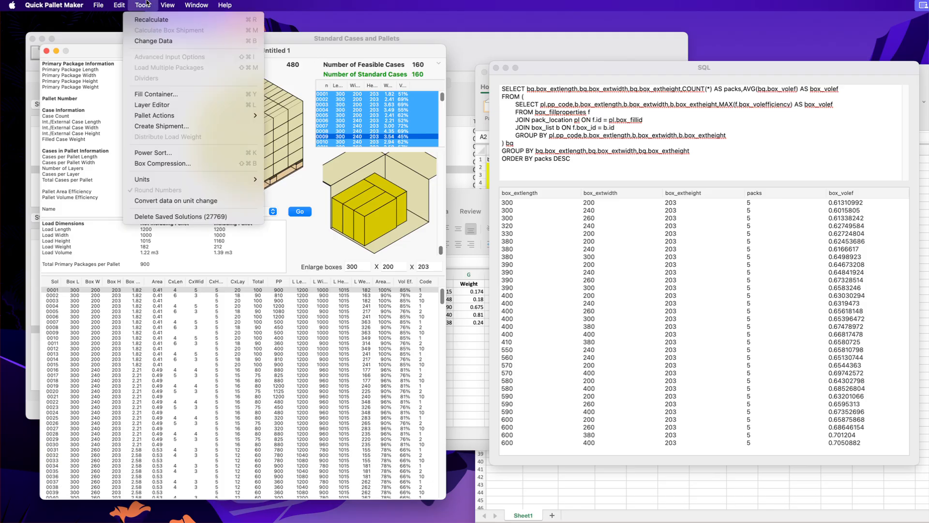
{"action": "left_click", "coordinate": [150, 46]}
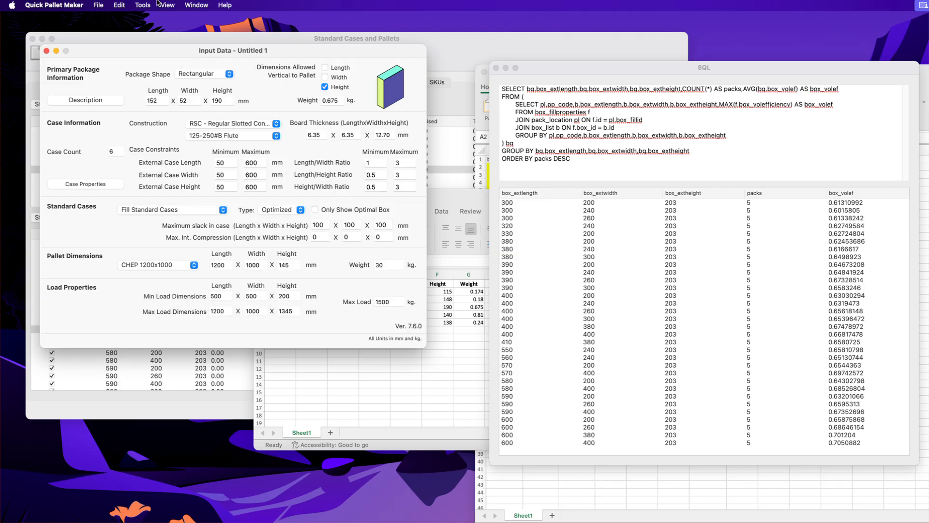
Step: Open the Load Multiple Packages dialog
{"action": "left_click", "coordinate": [123, 4]}
{"action": "mouse_move", "coordinate": [138, 4]}
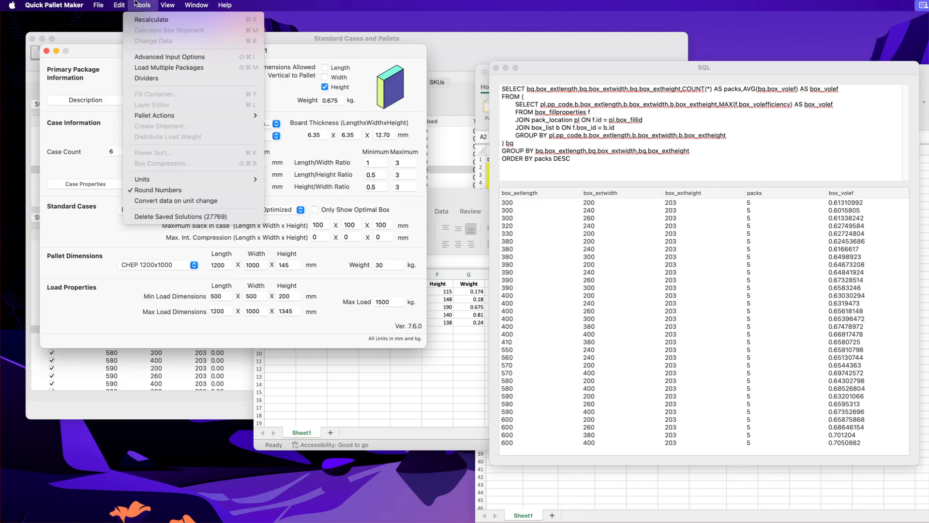
{"action": "left_click", "coordinate": [160, 67]}
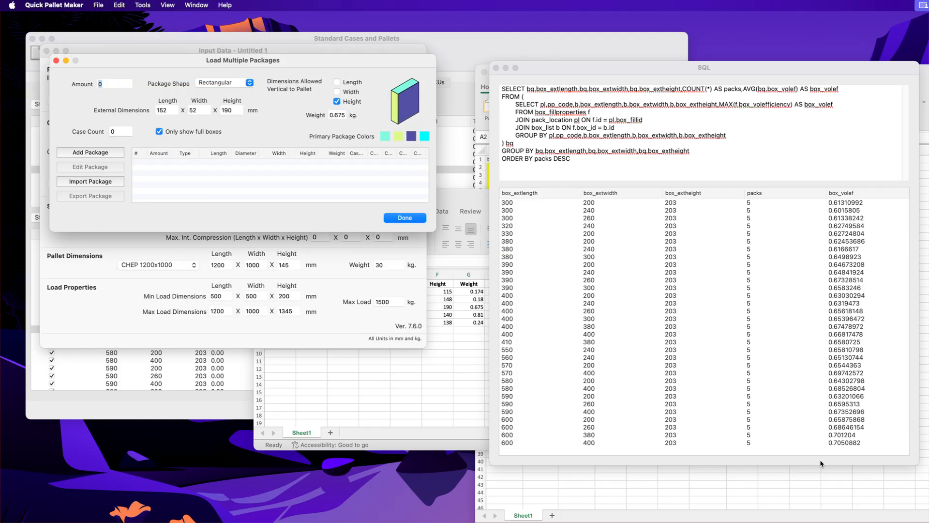
Step: Switch to Excel and copy the selected package rows from the example_00155_multiple_packages sheet
{"action": "left_click", "coordinate": [802, 486]}
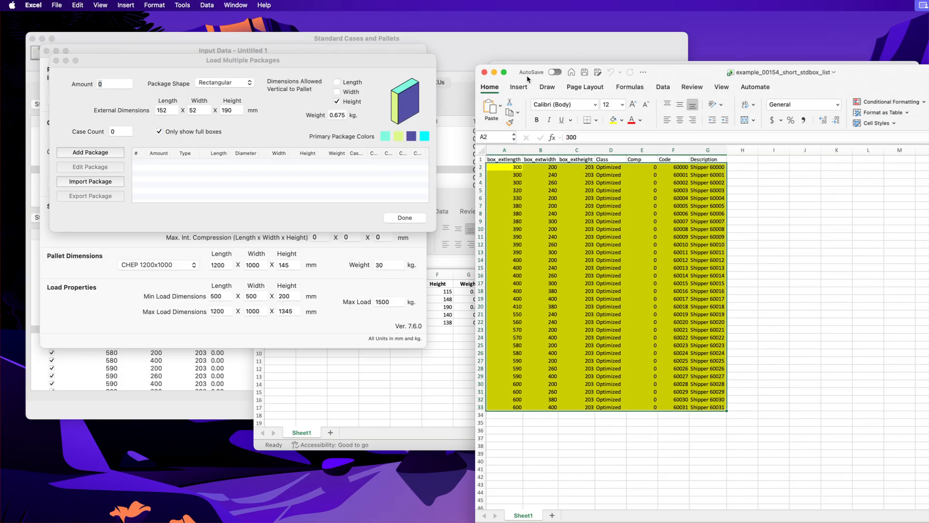
{"action": "left_click", "coordinate": [484, 72]}
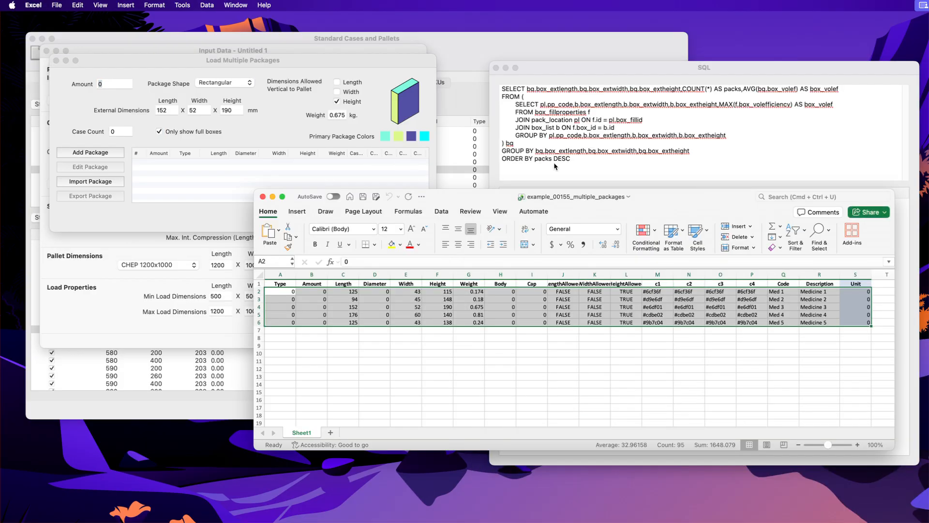
{"action": "right_click", "coordinate": [441, 305]}
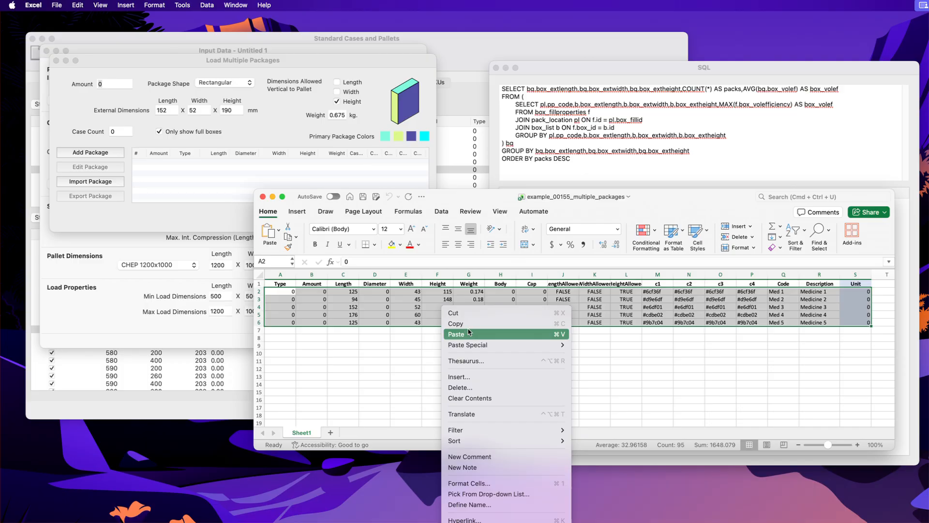
{"action": "left_click", "coordinate": [465, 321]}
Step: Paste the copied packages into the Load Multiple Packages list and select the third package
{"action": "left_click", "coordinate": [208, 175]}
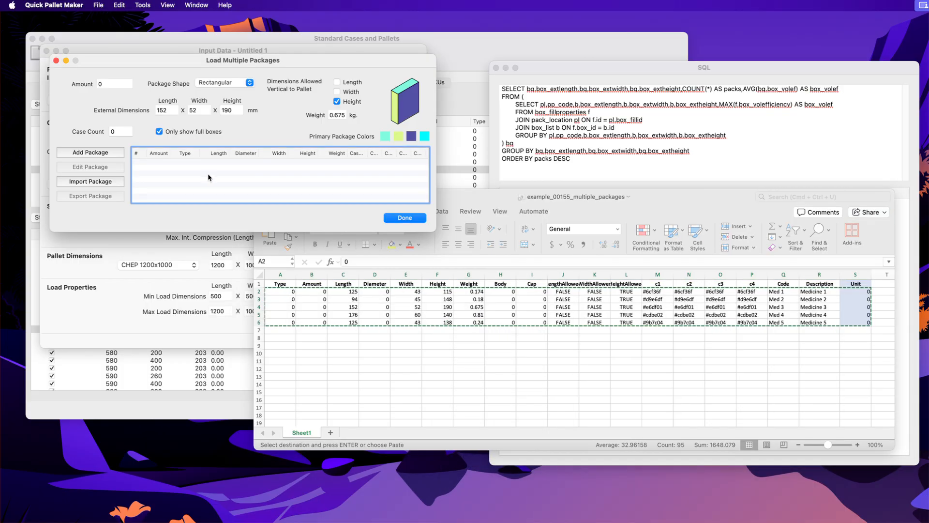
{"action": "right_click", "coordinate": [208, 173]}
{"action": "left_click", "coordinate": [225, 180]}
{"action": "left_click", "coordinate": [246, 173]}
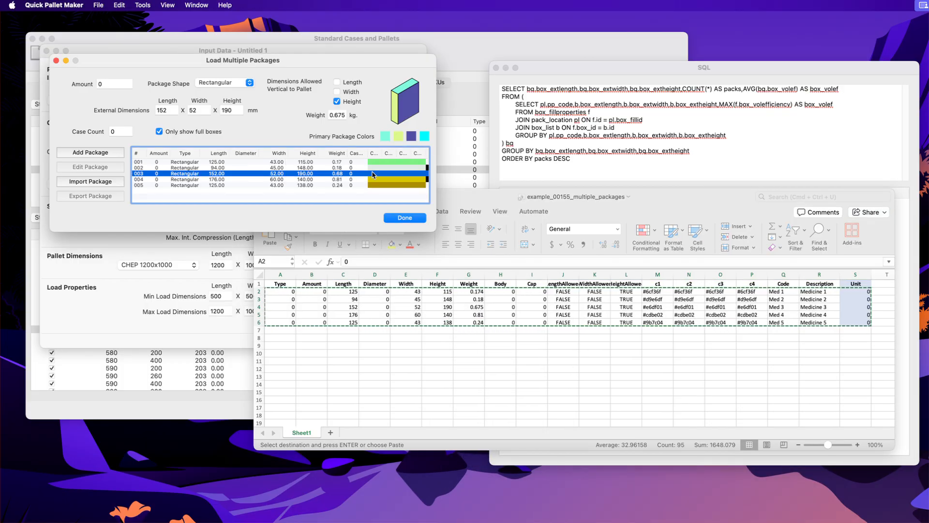
Step: Confirm the package list, turn off Only Show Optimal Box and set the maximum slack in case to 70 x 70 x 70 mm
{"action": "left_click", "coordinate": [405, 218]}
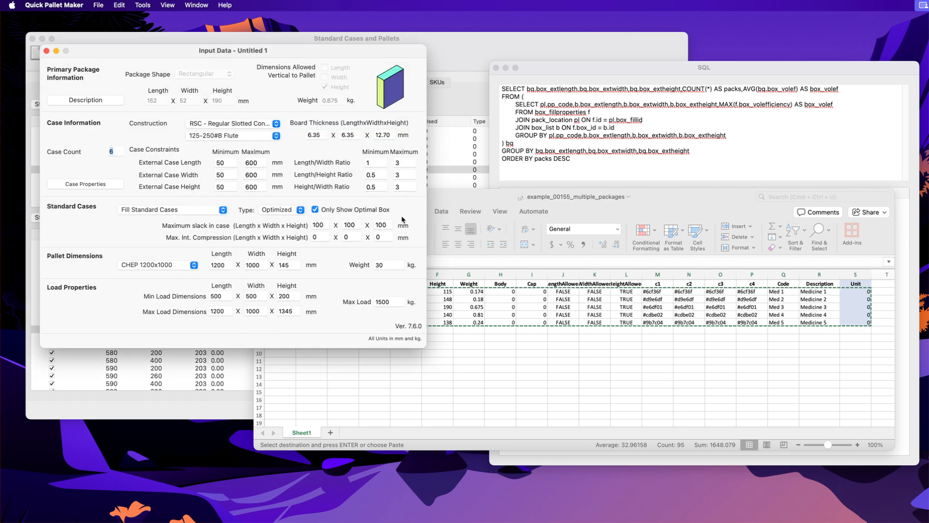
{"action": "left_click", "coordinate": [317, 211]}
{"action": "double_click", "coordinate": [322, 224]}
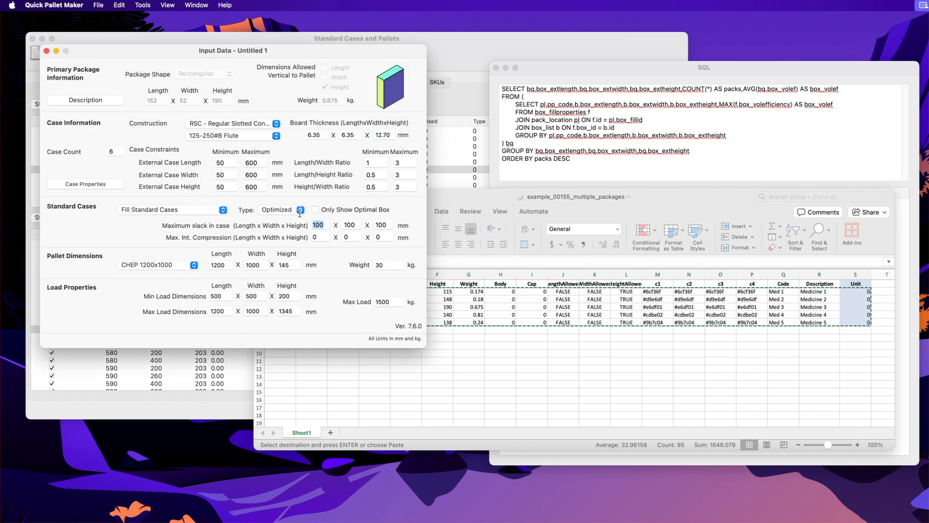
{"action": "type", "text": "70"}
{"action": "key", "text": "Tab"}
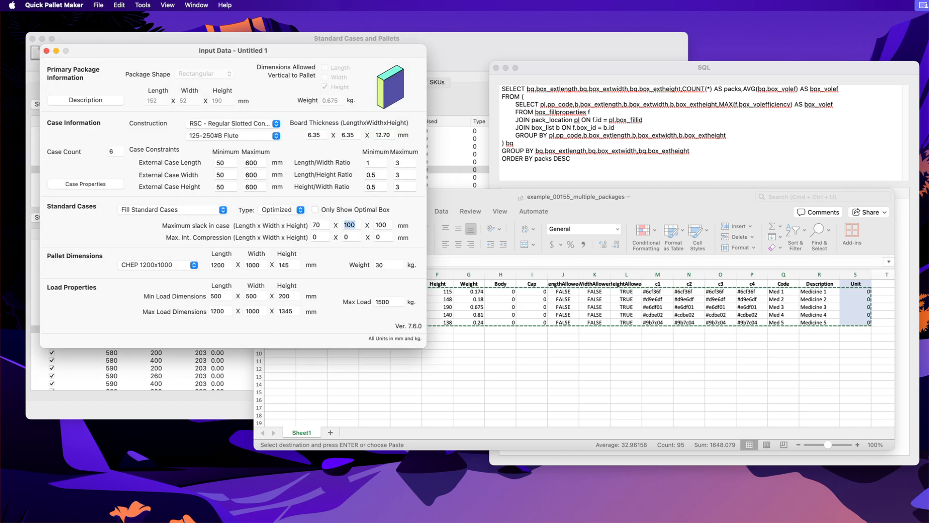
{"action": "type", "text": "70"}
{"action": "key", "text": "Tab"}
{"action": "type", "text": "70"}
Step: Recalculate the pallet solutions and rerun the SQL query on them
{"action": "left_click", "coordinate": [143, 5]}
{"action": "left_click", "coordinate": [147, 21]}
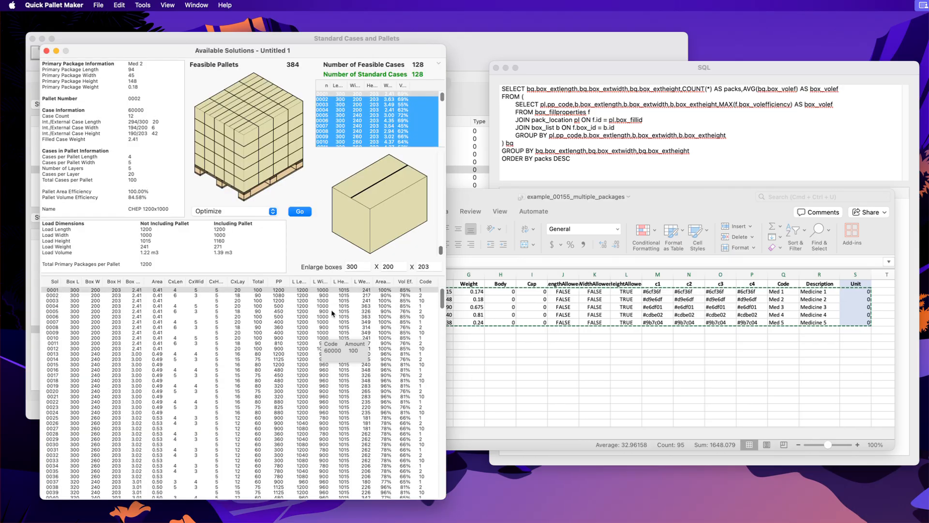
{"action": "left_click", "coordinate": [586, 64]}
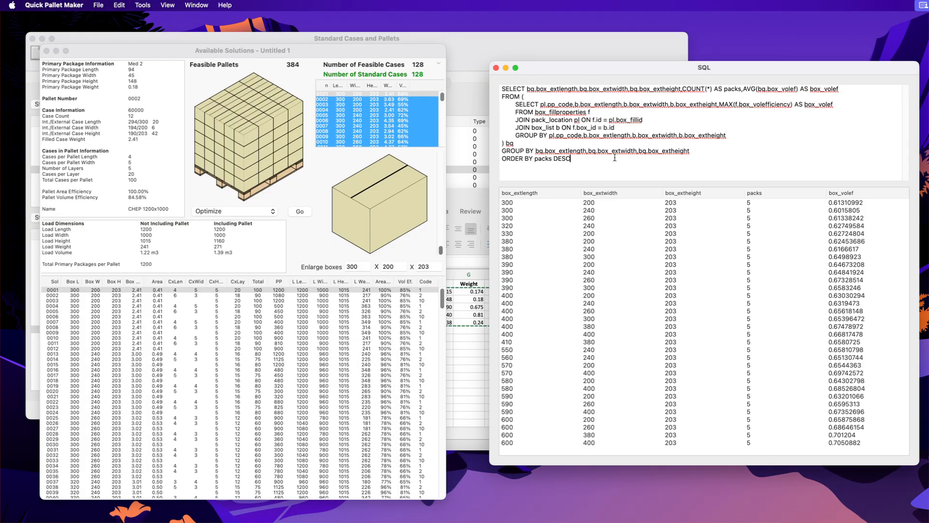
{"action": "key", "text": "super+Return"}
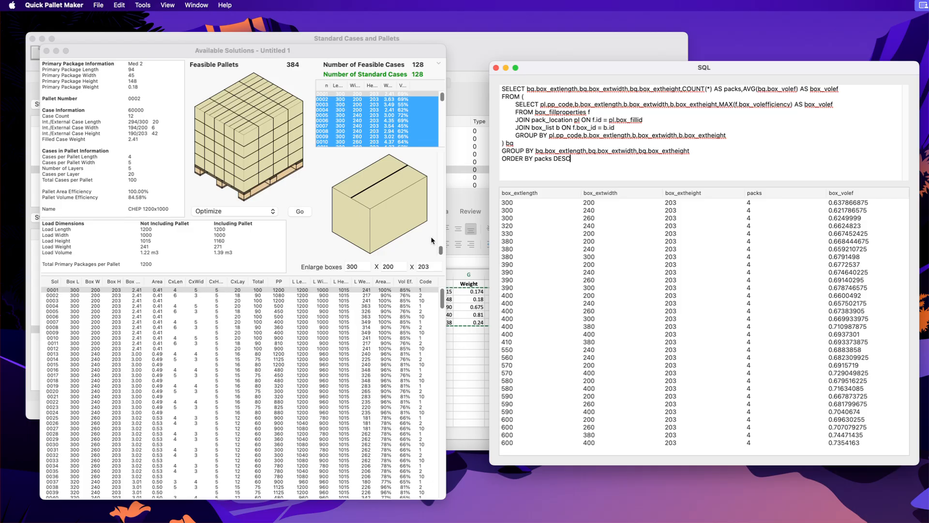
Step: Reopen the input data and set the maximum slack in case to 80 x 80 x 80 mm
{"action": "left_click", "coordinate": [333, 57]}
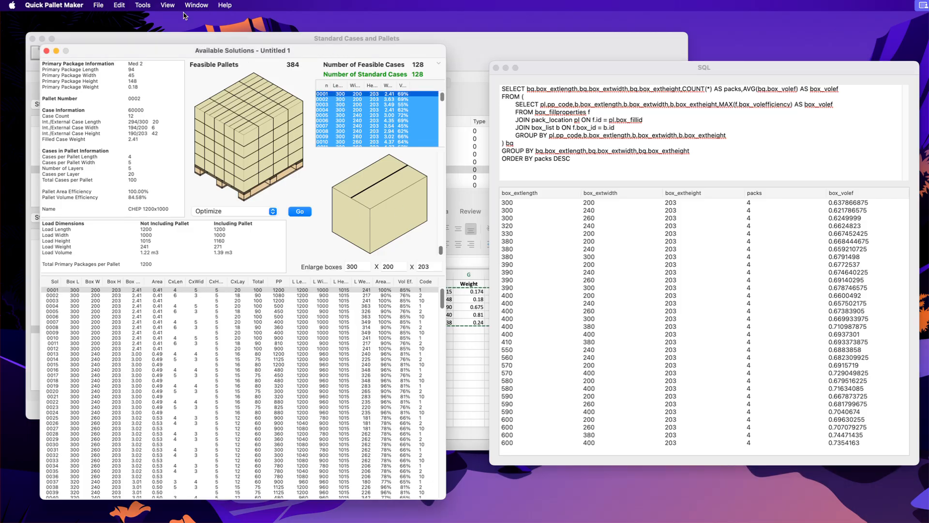
{"action": "left_click", "coordinate": [154, 5]}
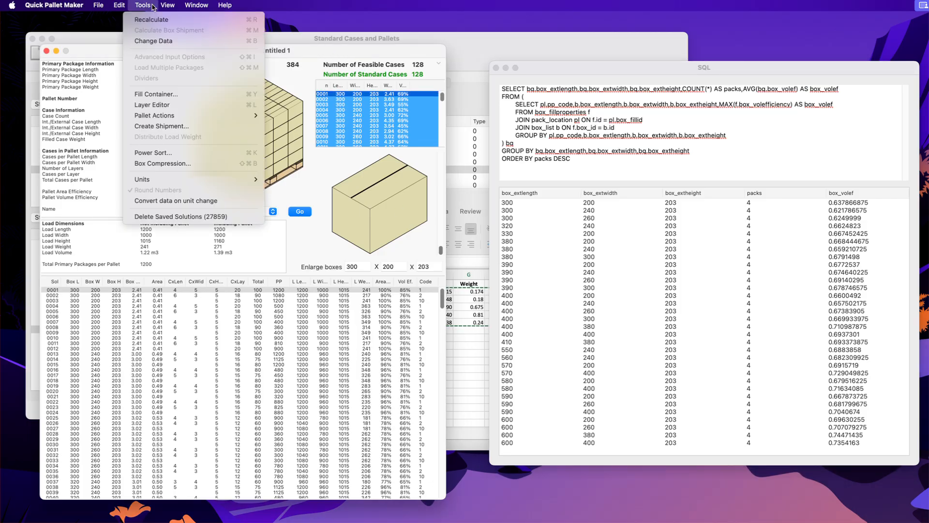
{"action": "left_click", "coordinate": [151, 43]}
{"action": "double_click", "coordinate": [316, 225]}
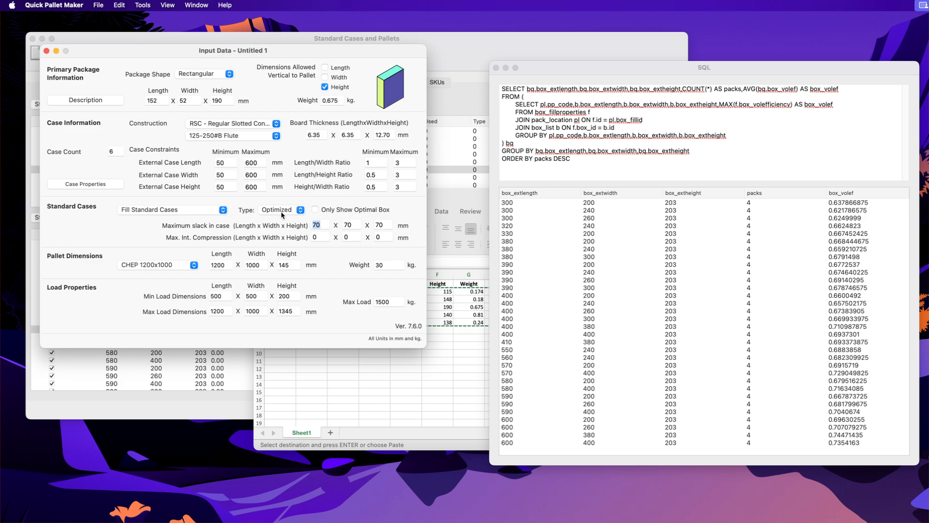
{"action": "type", "text": "80"}
{"action": "key", "text": "Tab"}
{"action": "type", "text": "80"}
{"action": "key", "text": "Tab"}
{"action": "type", "text": "80"}
Step: Open Load Multiple Packages, try to paste the copied Excel packages into the list, and close the dialog
{"action": "left_click", "coordinate": [144, 5]}
{"action": "left_click", "coordinate": [170, 68]}
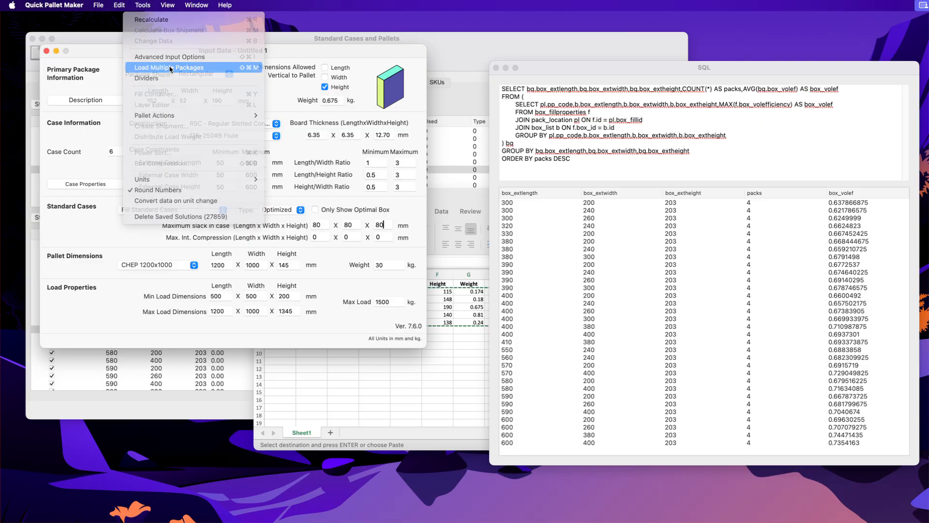
{"action": "left_click", "coordinate": [429, 366]}
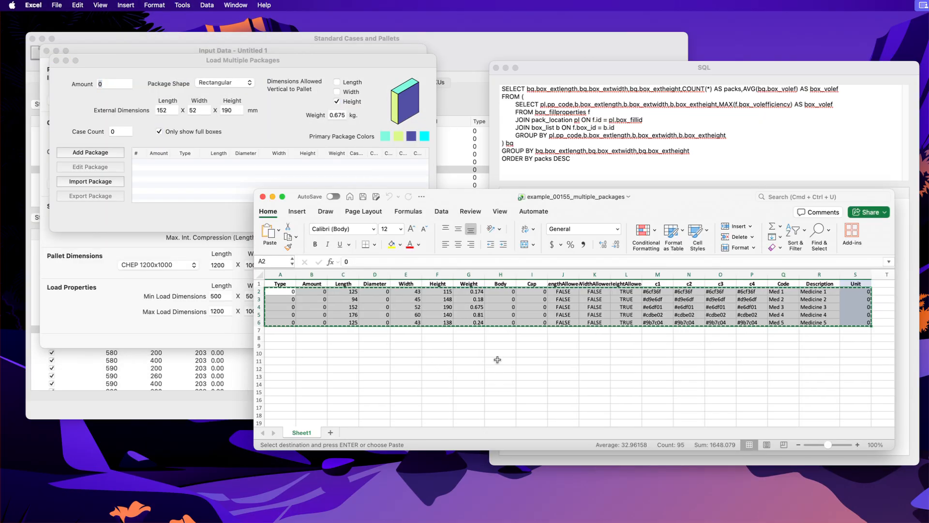
{"action": "left_click", "coordinate": [226, 175]}
{"action": "right_click", "coordinate": [228, 173]}
{"action": "left_click", "coordinate": [237, 176]}
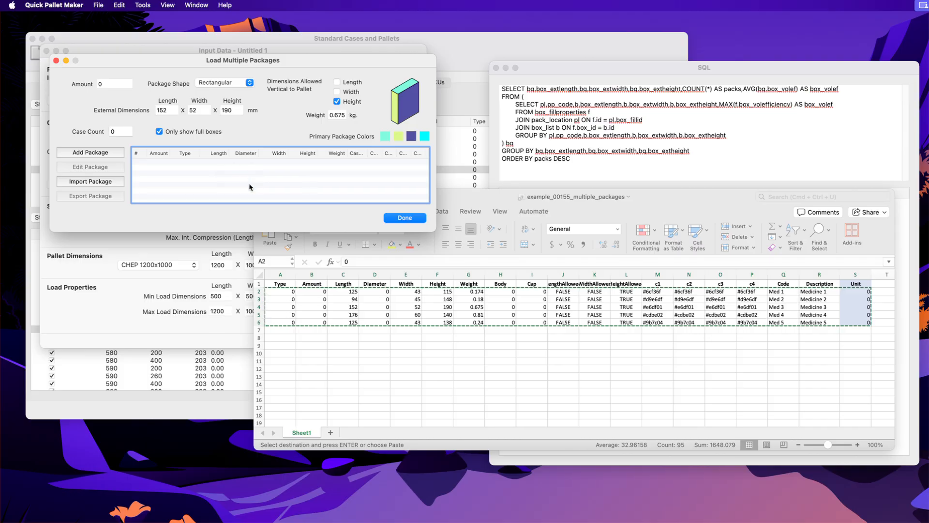
{"action": "left_click", "coordinate": [404, 218]}
Step: Recalculate the pallet solutions with the new slack settings
{"action": "left_click", "coordinate": [317, 211]}
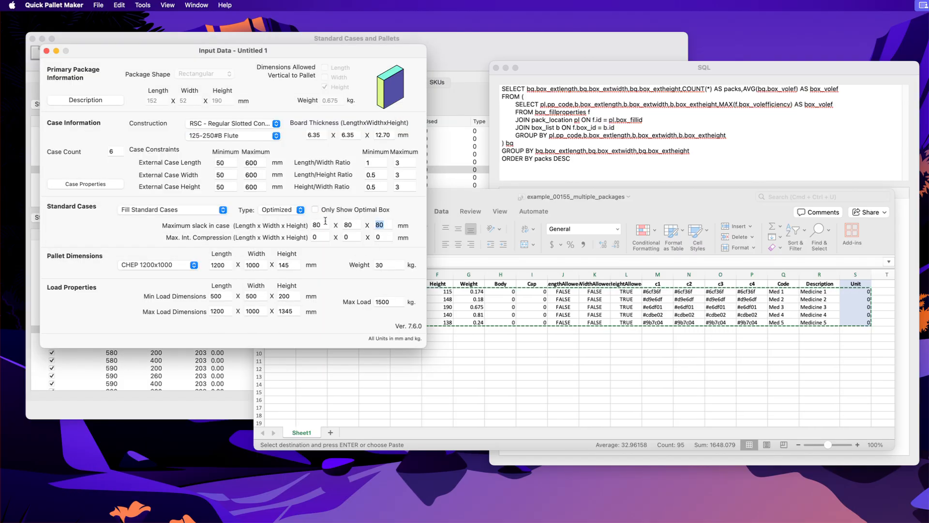
{"action": "left_click", "coordinate": [145, 4]}
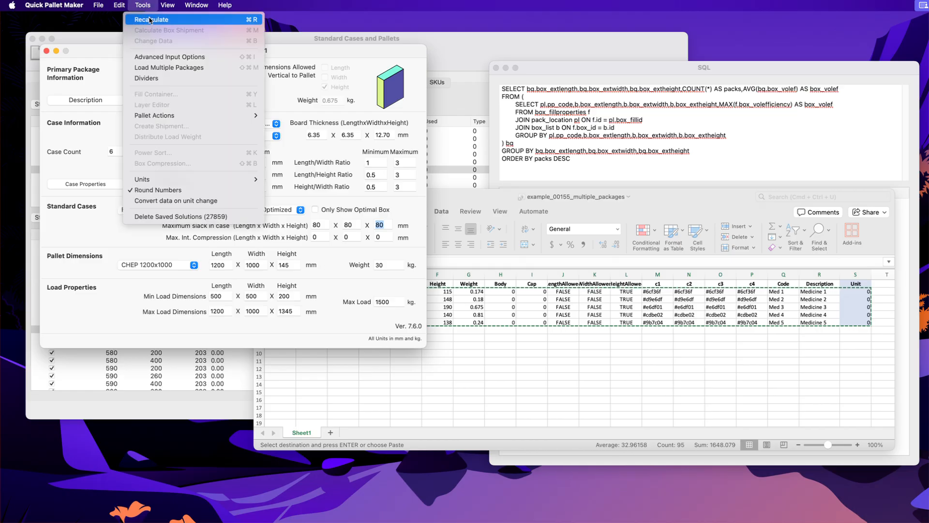
{"action": "left_click", "coordinate": [151, 19]}
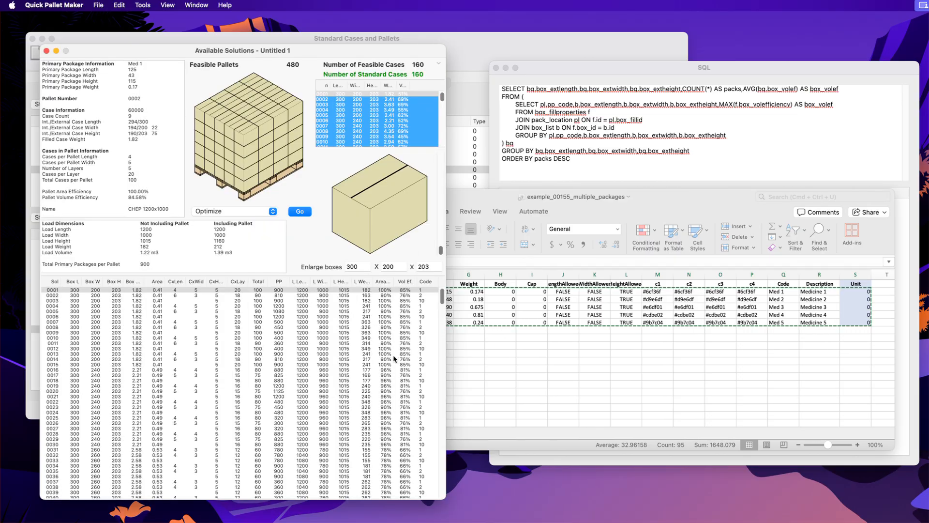
Step: Rerun the SQL query on the recalculated solutions
{"action": "left_click", "coordinate": [584, 62]}
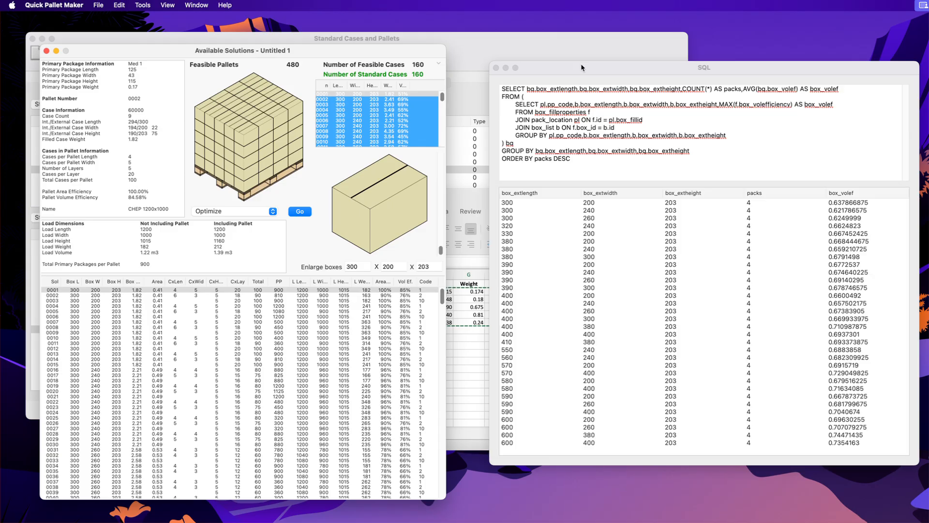
{"action": "key", "text": "Return"}
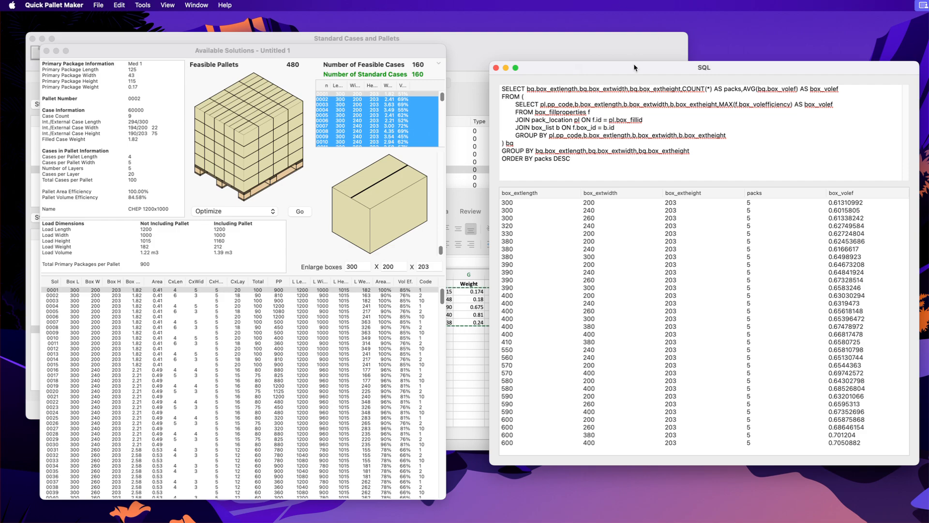
{"action": "left_click_drag", "start_coordinate": [635, 67], "coordinate": [621, 65]}
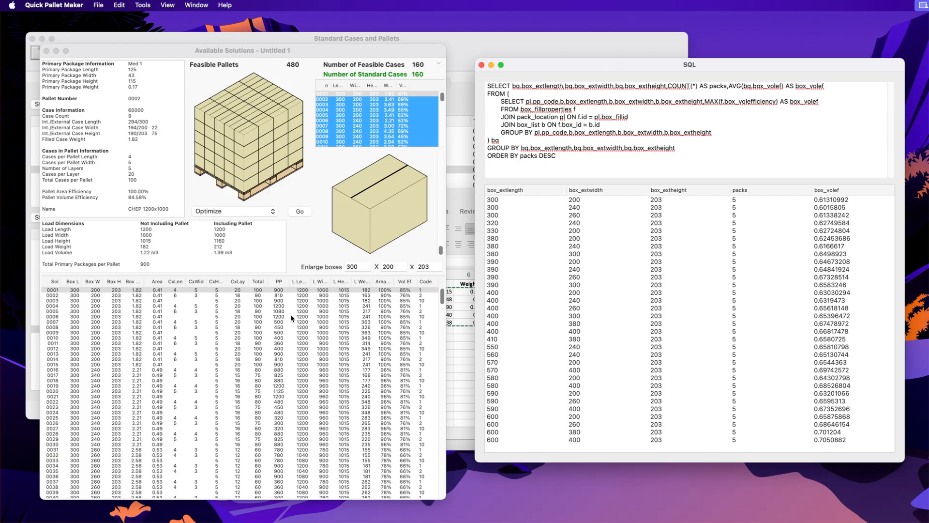
Step: Inspect solutions 0005 and 0007 in the solutions list
{"action": "mouse_move", "coordinate": [291, 312]}
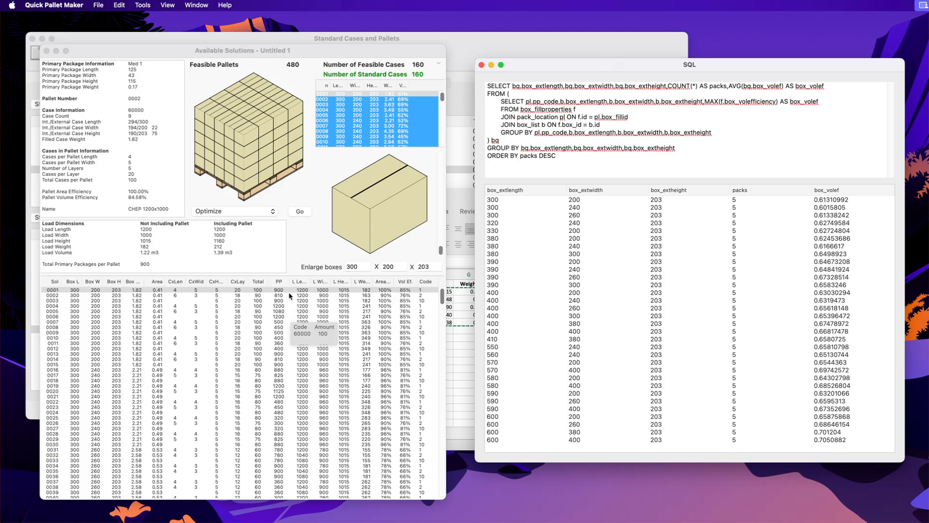
{"action": "left_click", "coordinate": [282, 311]}
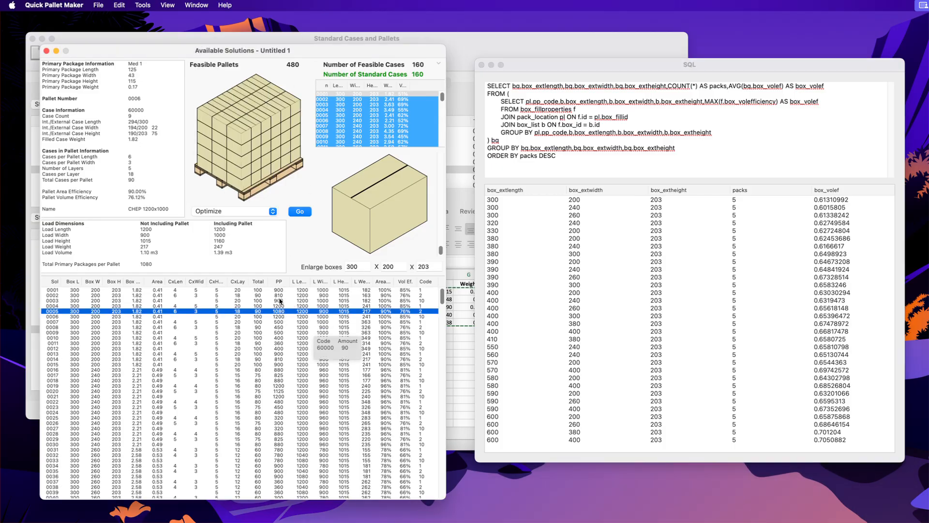
{"action": "left_click", "coordinate": [283, 316]}
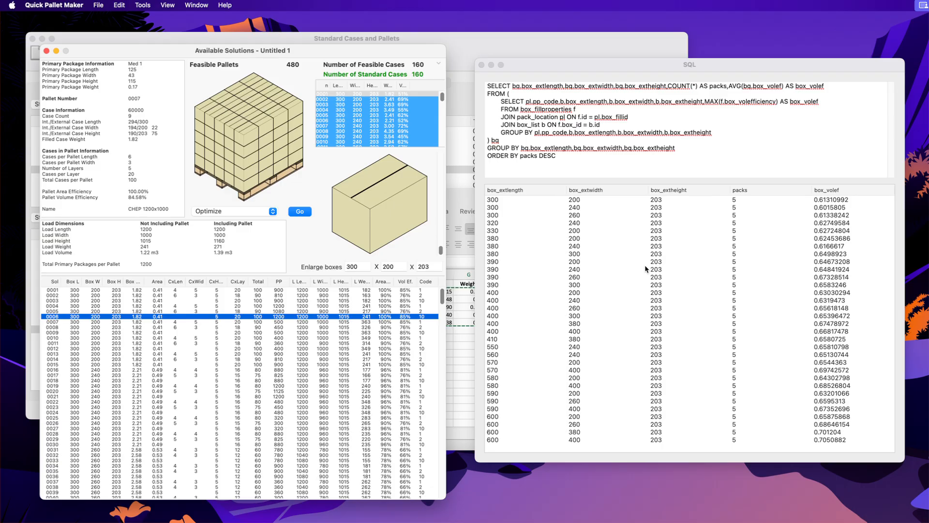
Step: Switch to BBEdit and select SQL Query #2 in the qpm 20251123.sql file
{"action": "key", "text": "super+Tab"}
{"action": "key", "text": "super+Tab"}
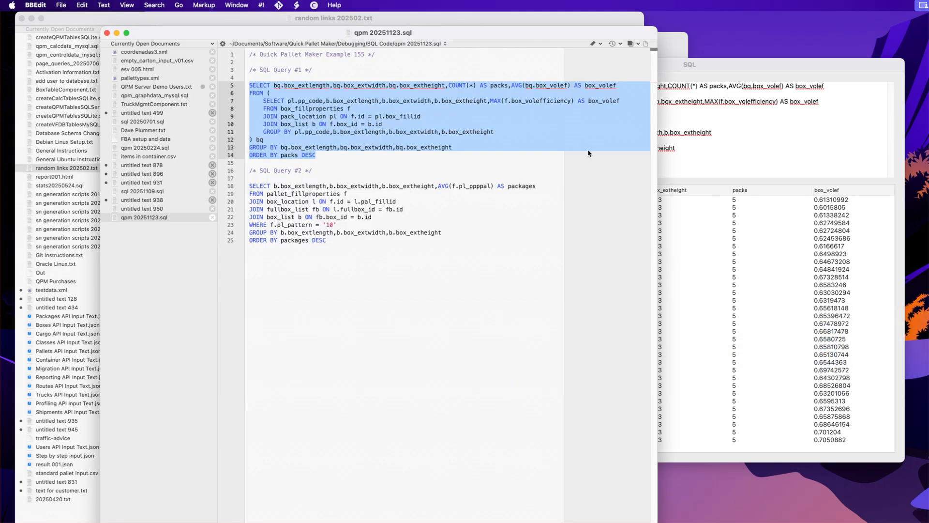
{"action": "left_click_drag", "start_coordinate": [352, 240], "coordinate": [238, 192]}
{"action": "key", "text": "super+c"}
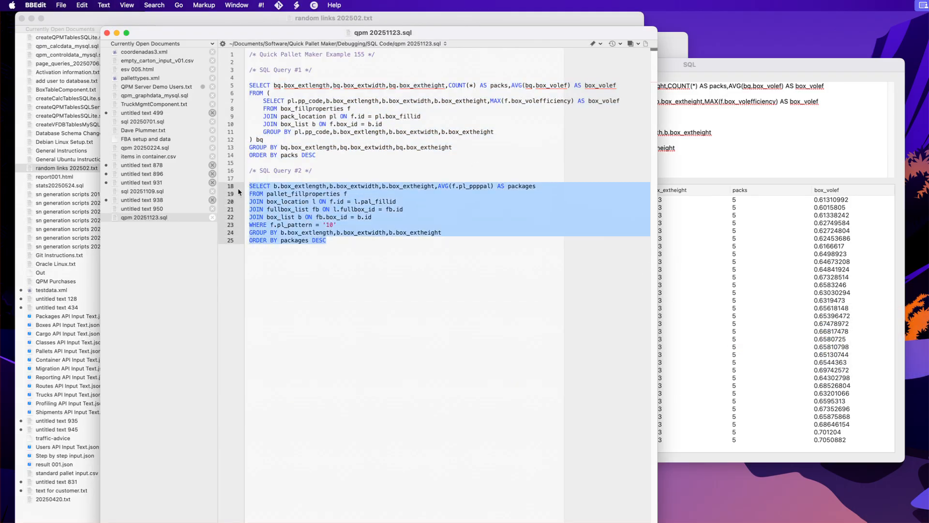
Step: Replace the SQL window's query with SQL Query #2 and run it
{"action": "key", "text": "super+Tab"}
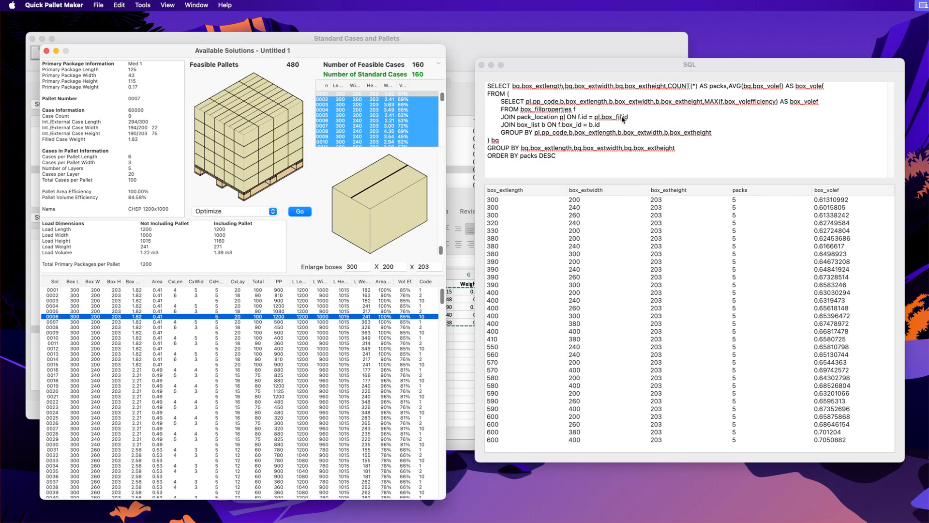
{"action": "left_click", "coordinate": [571, 152]}
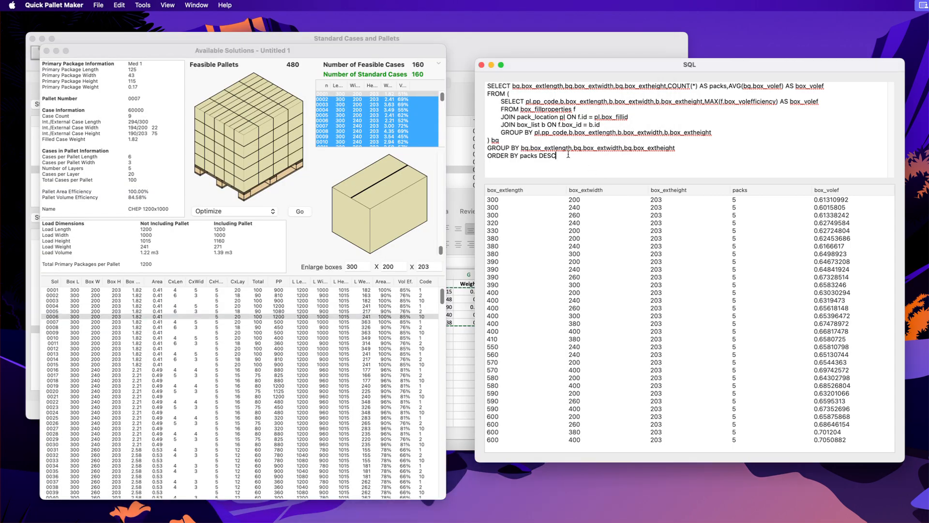
{"action": "key", "text": "super+a"}
{"action": "key", "text": "BackSpace"}
{"action": "key", "text": "super+v"}
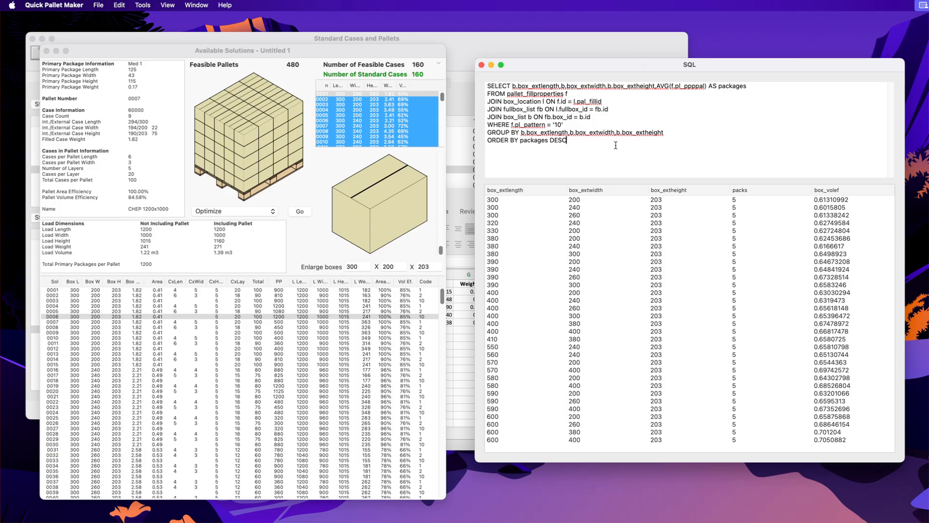
{"action": "key", "text": "Return"}
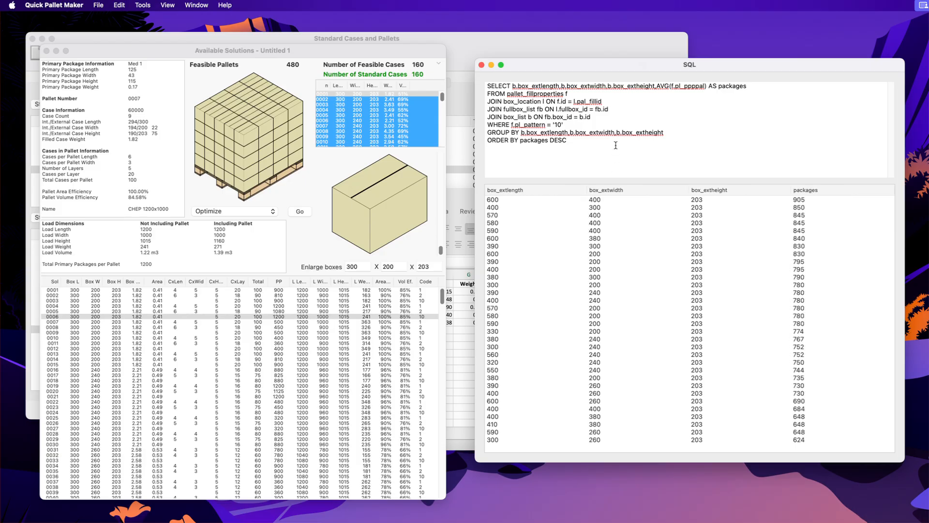
Step: Select the top two rows of the packages query results
{"action": "left_click", "coordinate": [552, 199]}
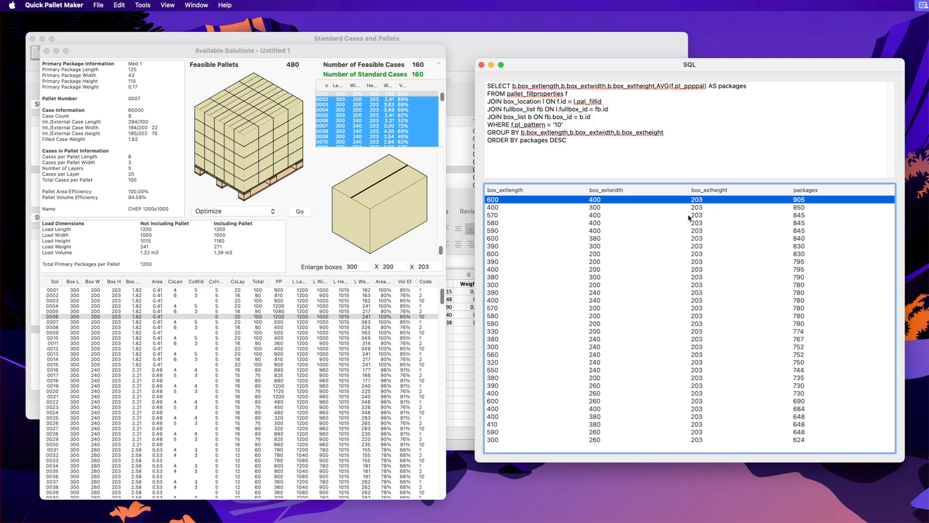
{"action": "left_click", "coordinate": [628, 210]}
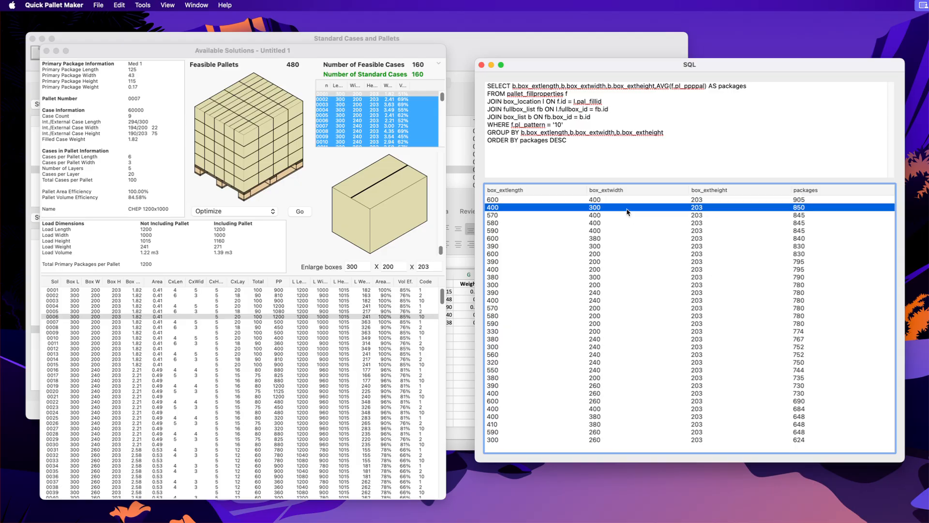